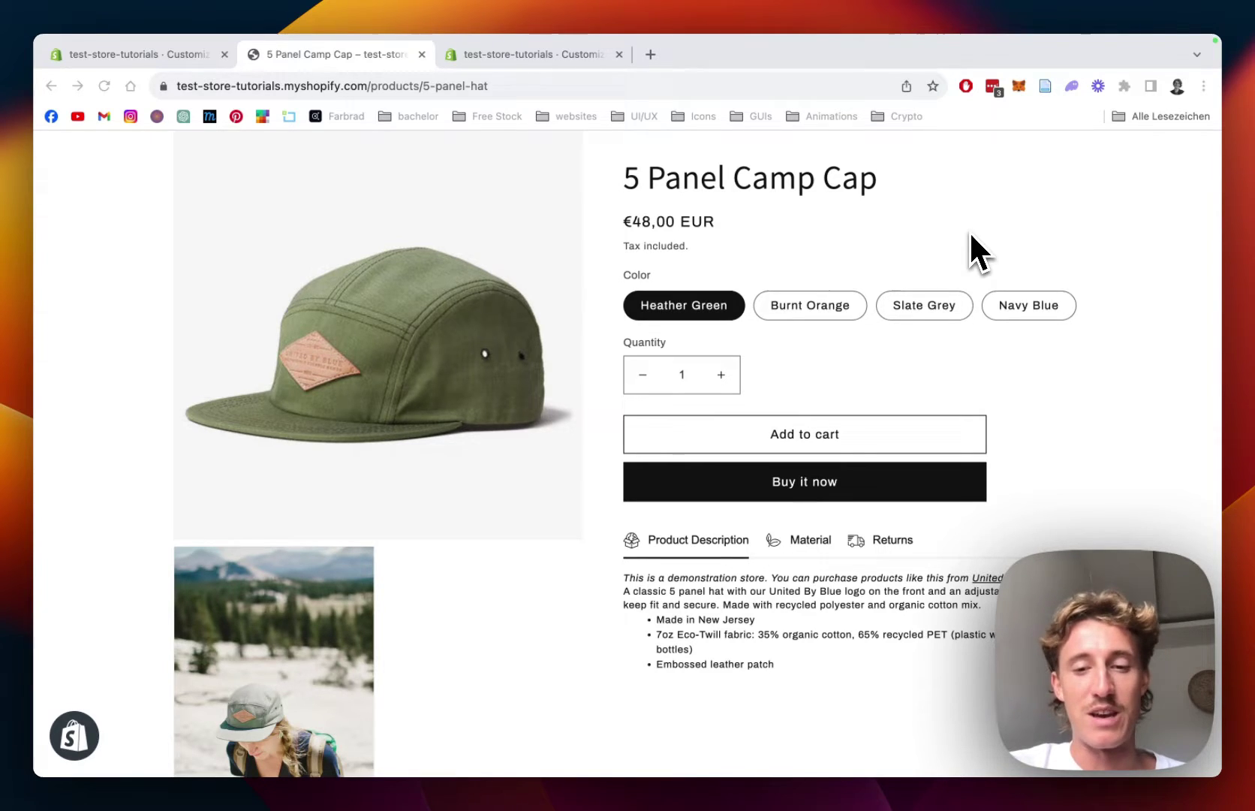
# Preview the product page's Material and Product description tabs.
pyautogui.scroll(-1, 1085, 409)
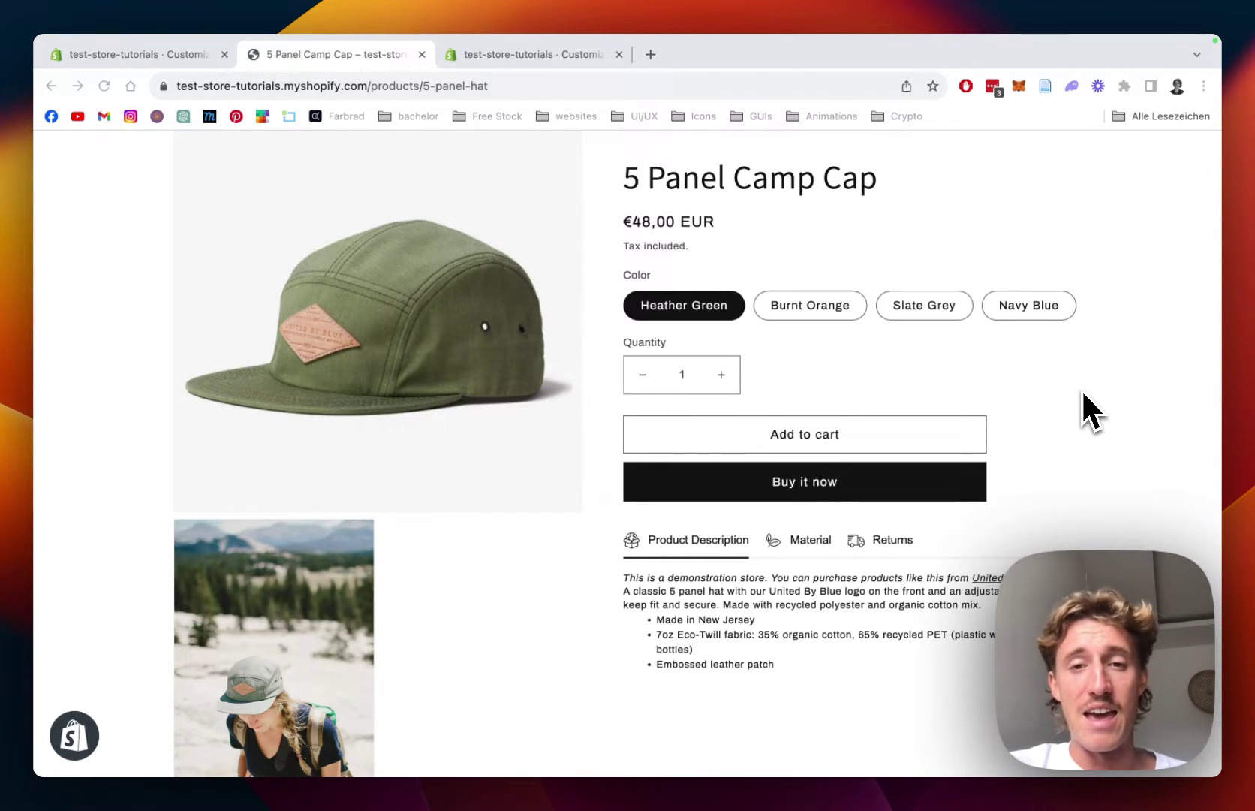
pyautogui.scroll(1, 1082, 392)
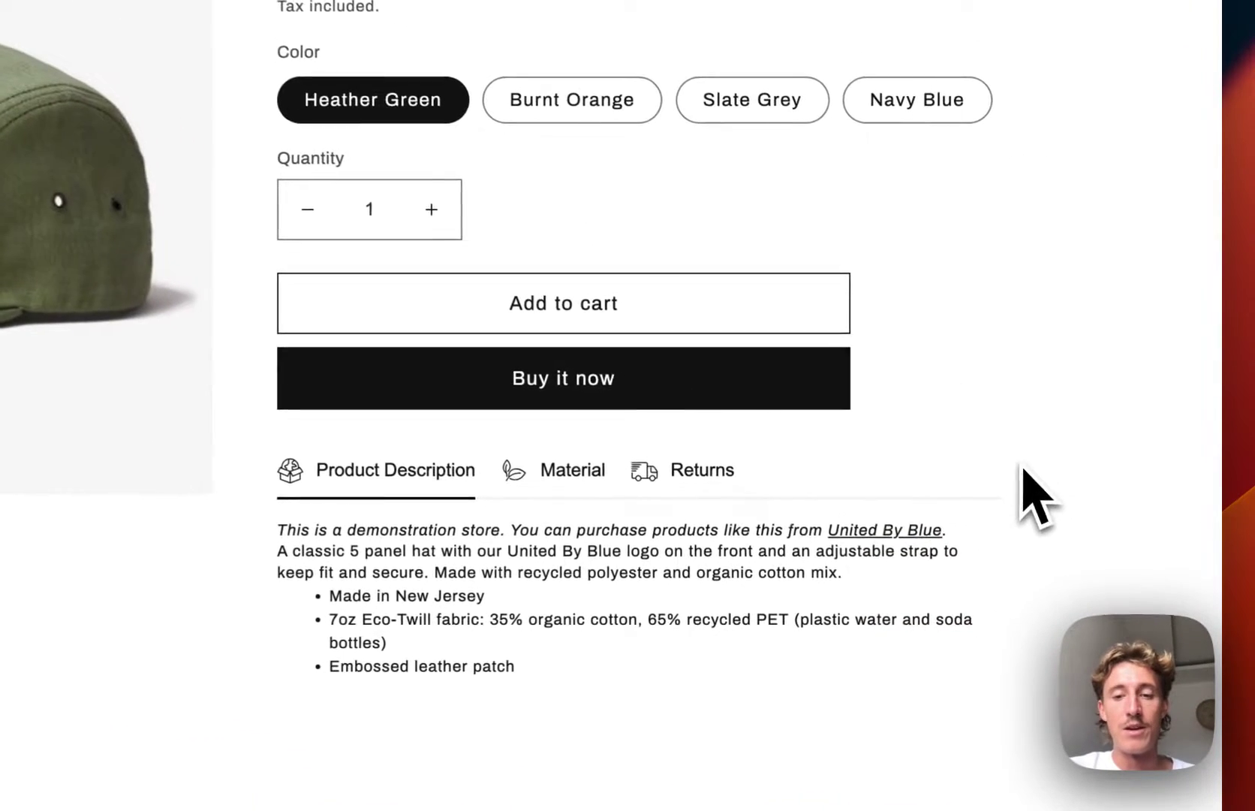
pyautogui.click(563, 472)
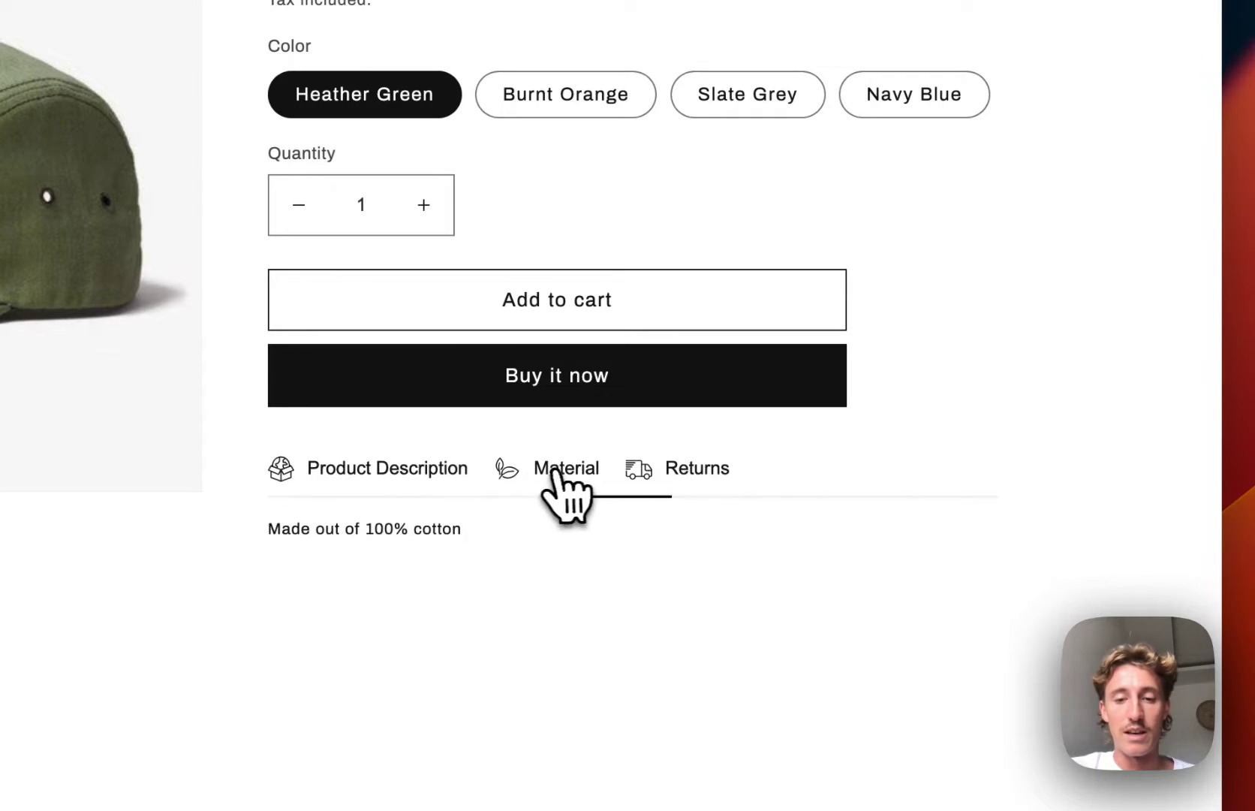
pyautogui.click(398, 469)
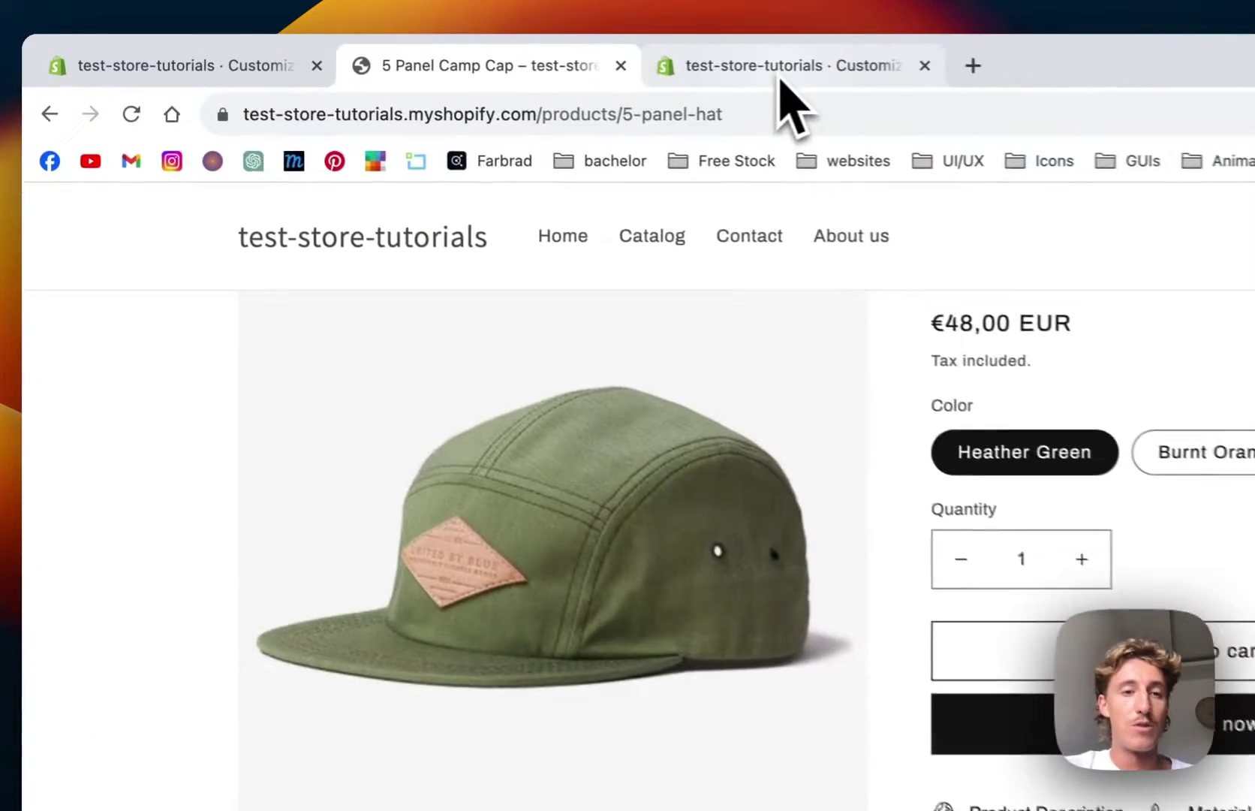
# Leave the theme editor and find Product tabs #2 in Section Store by searching 'produ'.
pyautogui.click(520, 54)
pyautogui.click(60, 224)
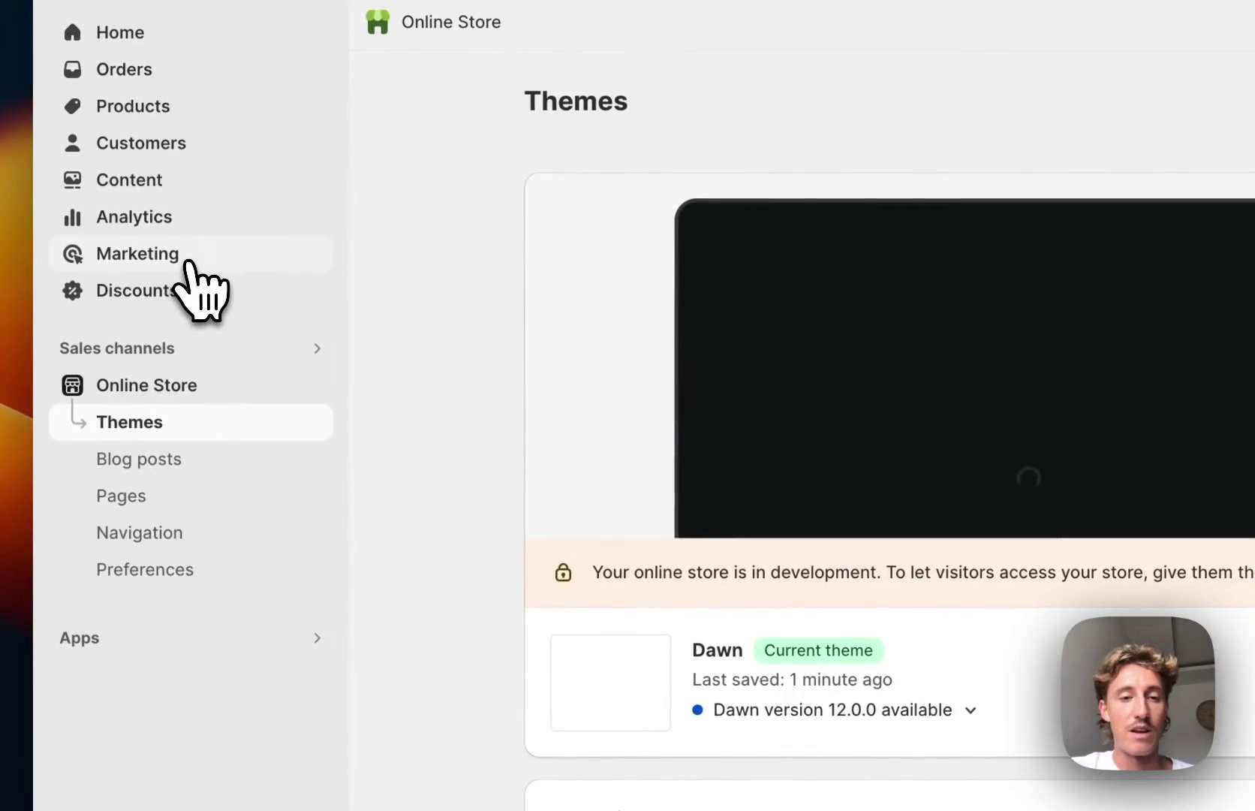
pyautogui.click(170, 644)
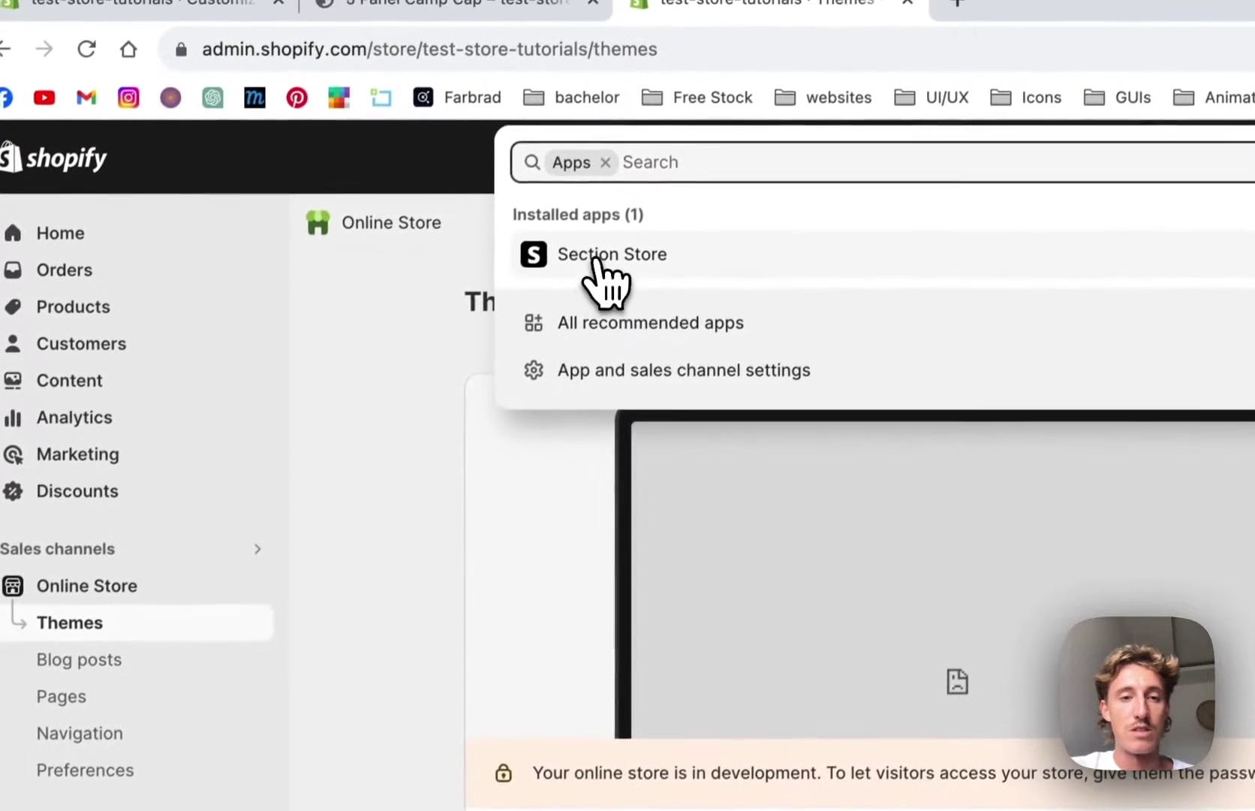
pyautogui.click(617, 192)
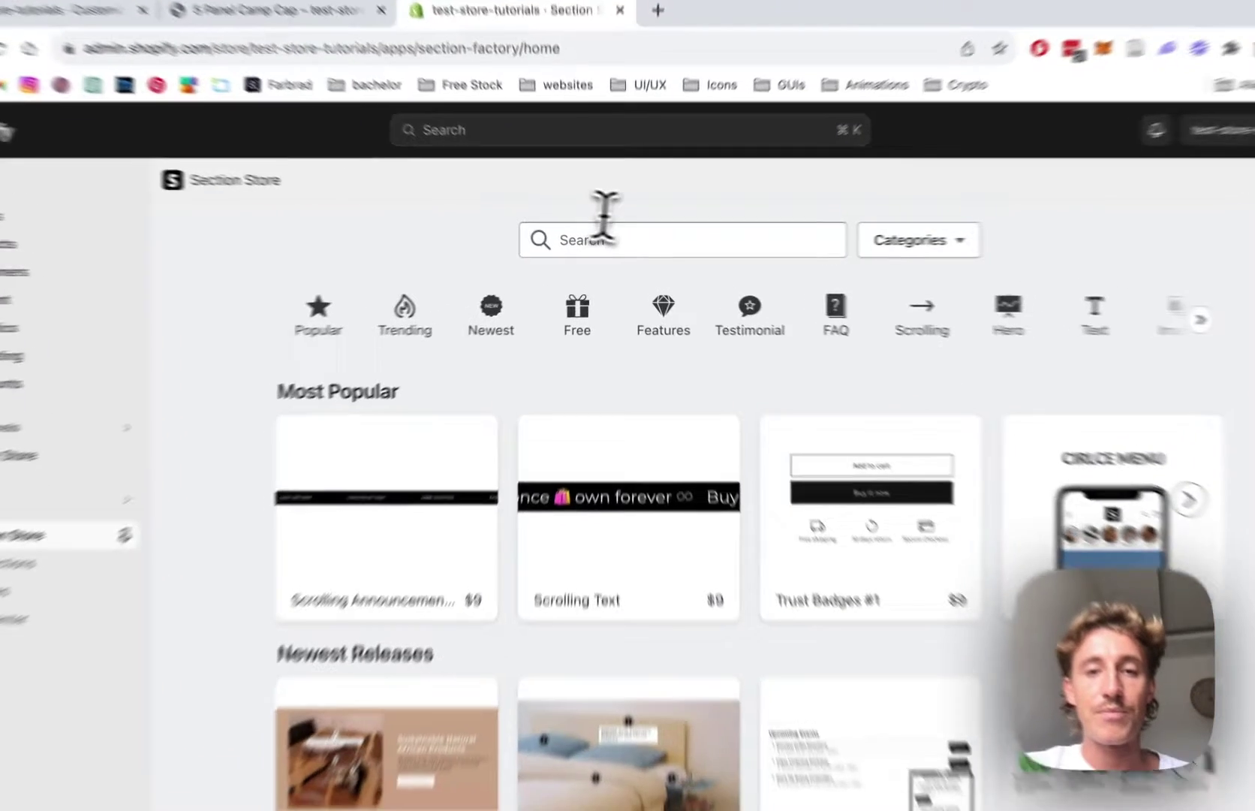
pyautogui.click(608, 237)
pyautogui.write('product')
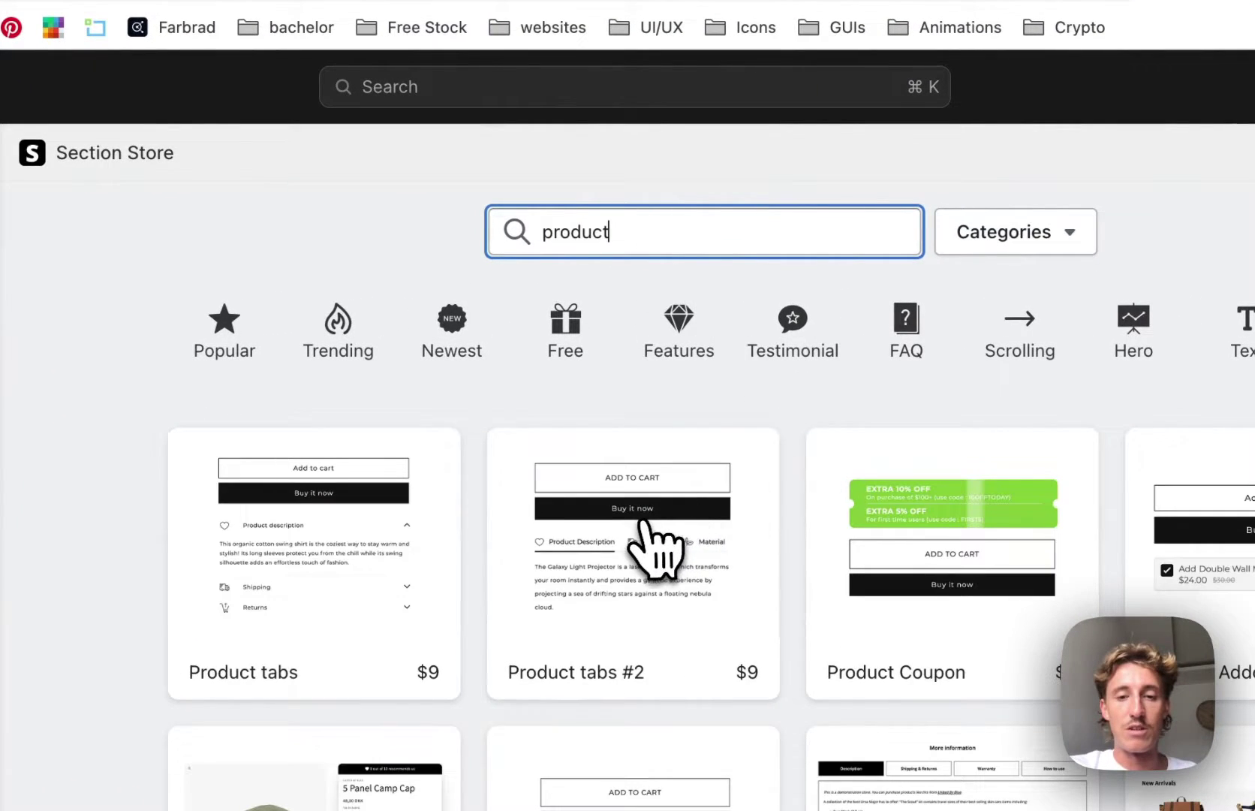
pyautogui.click(640, 520)
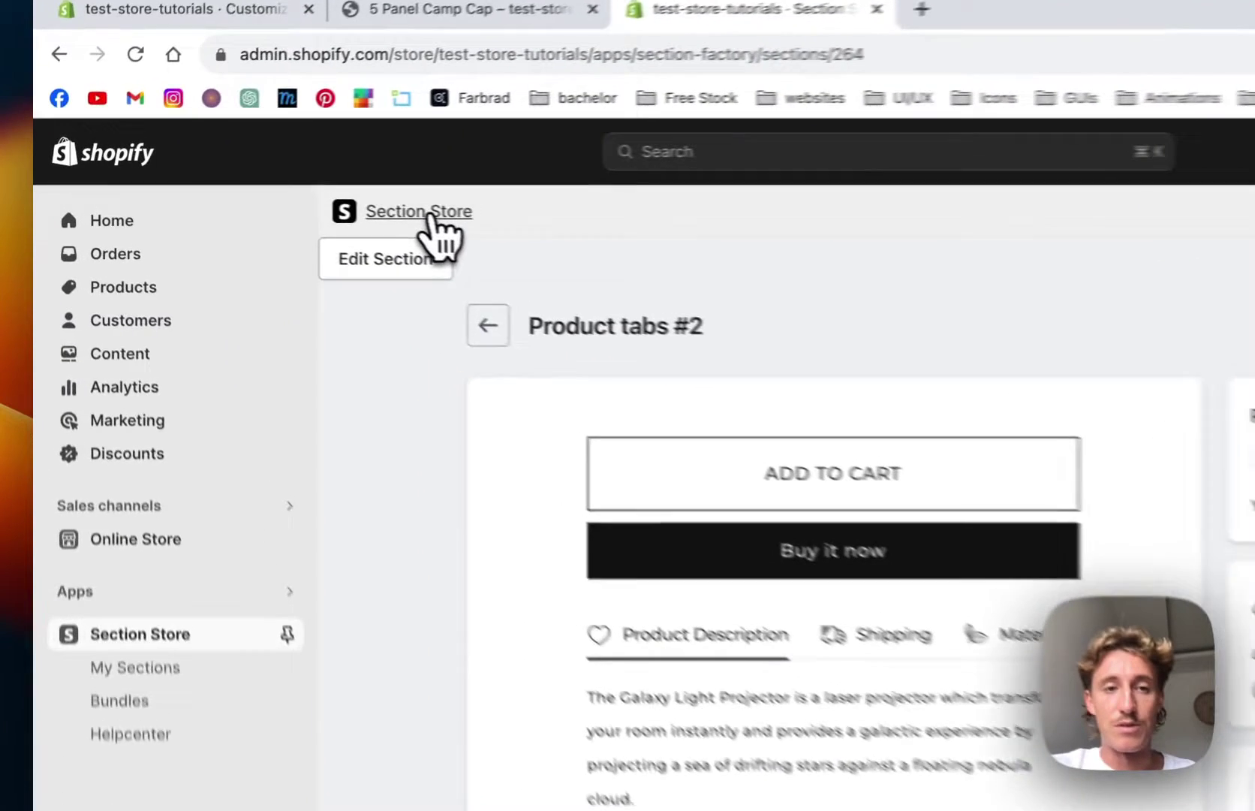
# From Section Store's My Sections, open Product tabs #2 in the live Dawn theme editor.
pyautogui.click(308, 196)
pyautogui.click(470, 218)
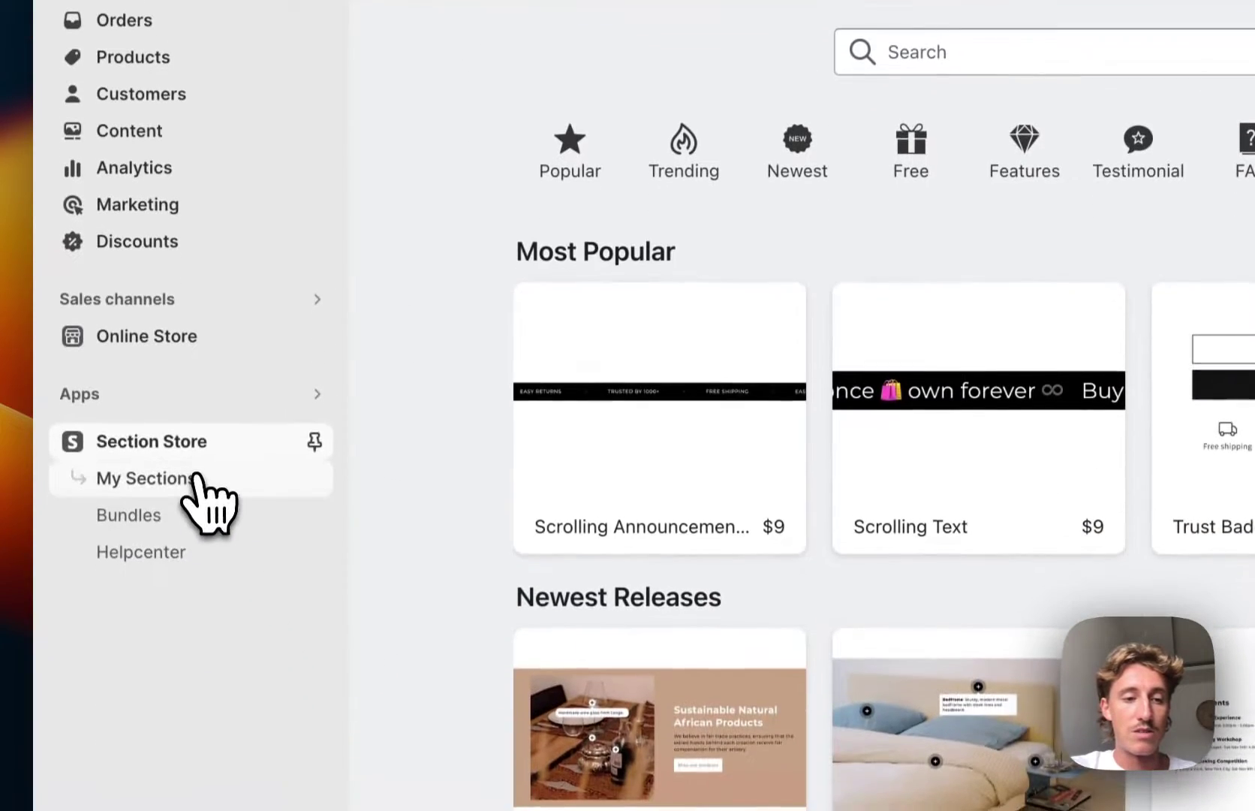
pyautogui.click(196, 721)
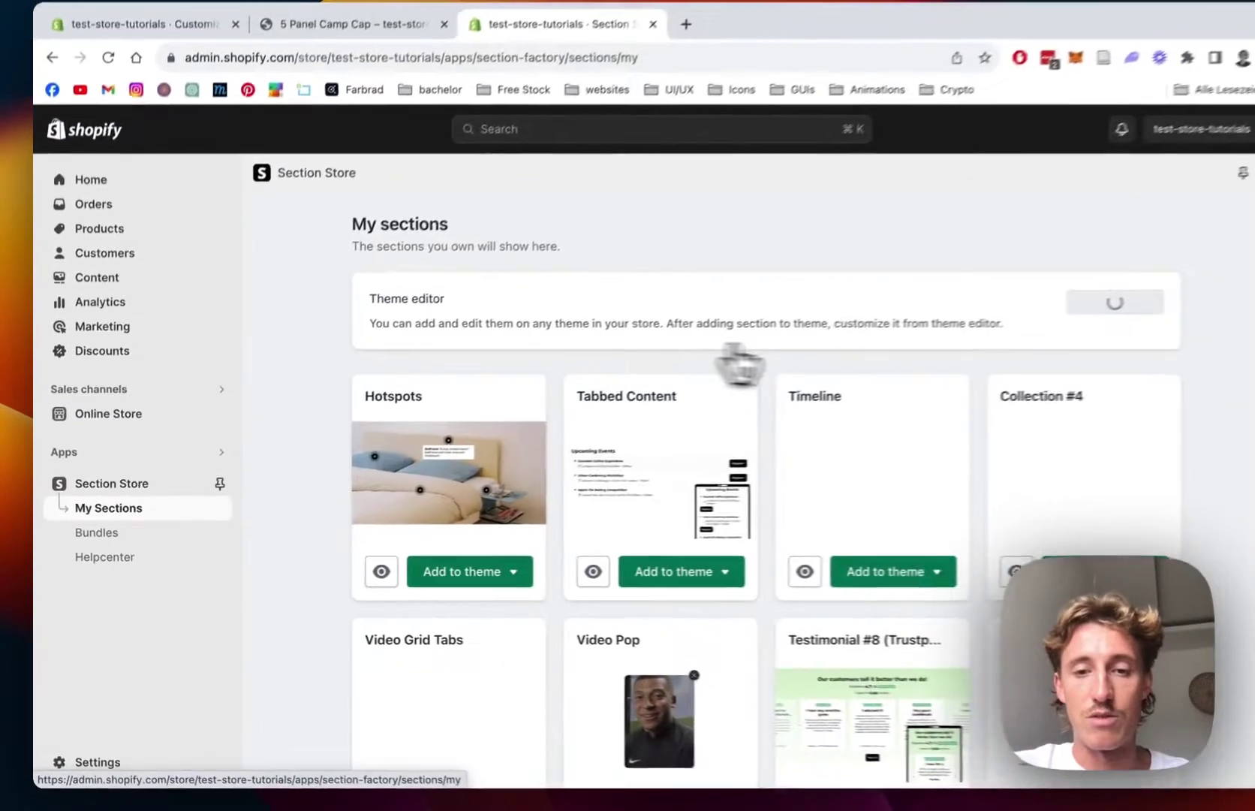
pyautogui.scroll(-3, 812, 272)
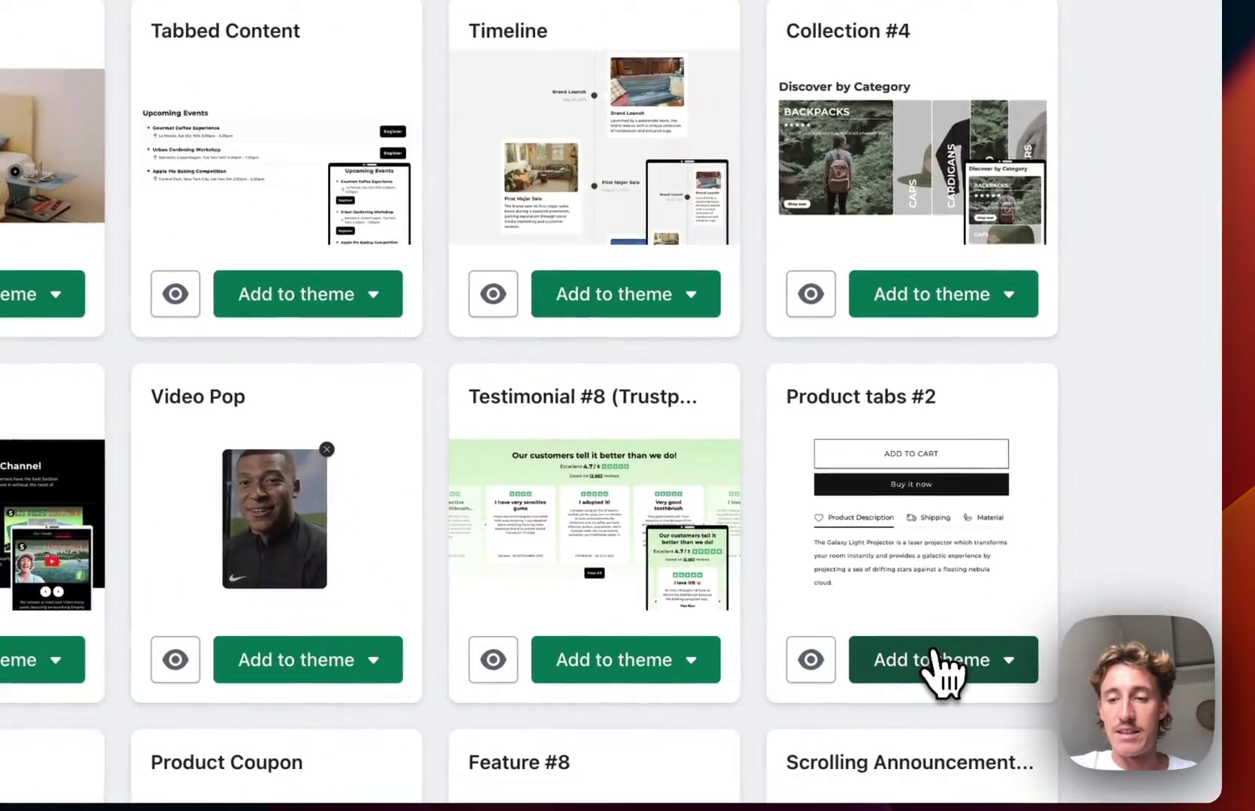
pyautogui.click(1039, 686)
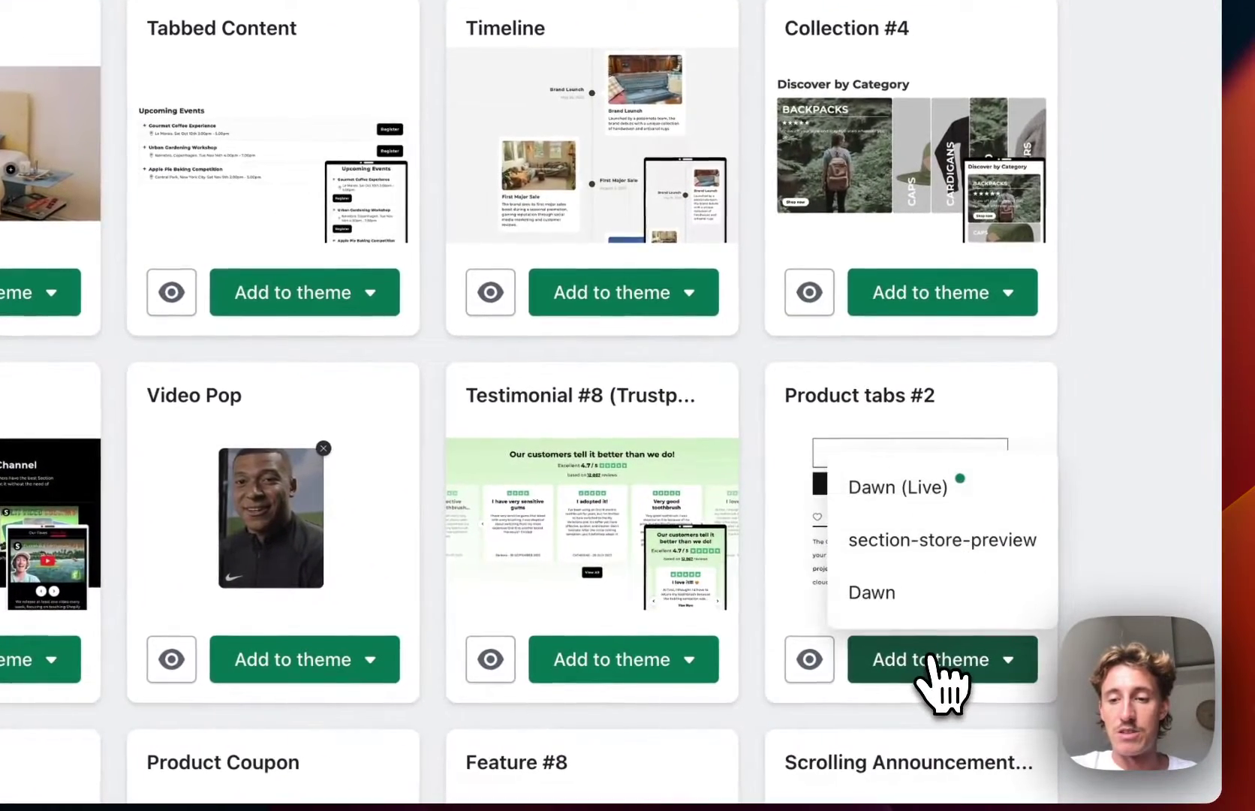
pyautogui.click(908, 494)
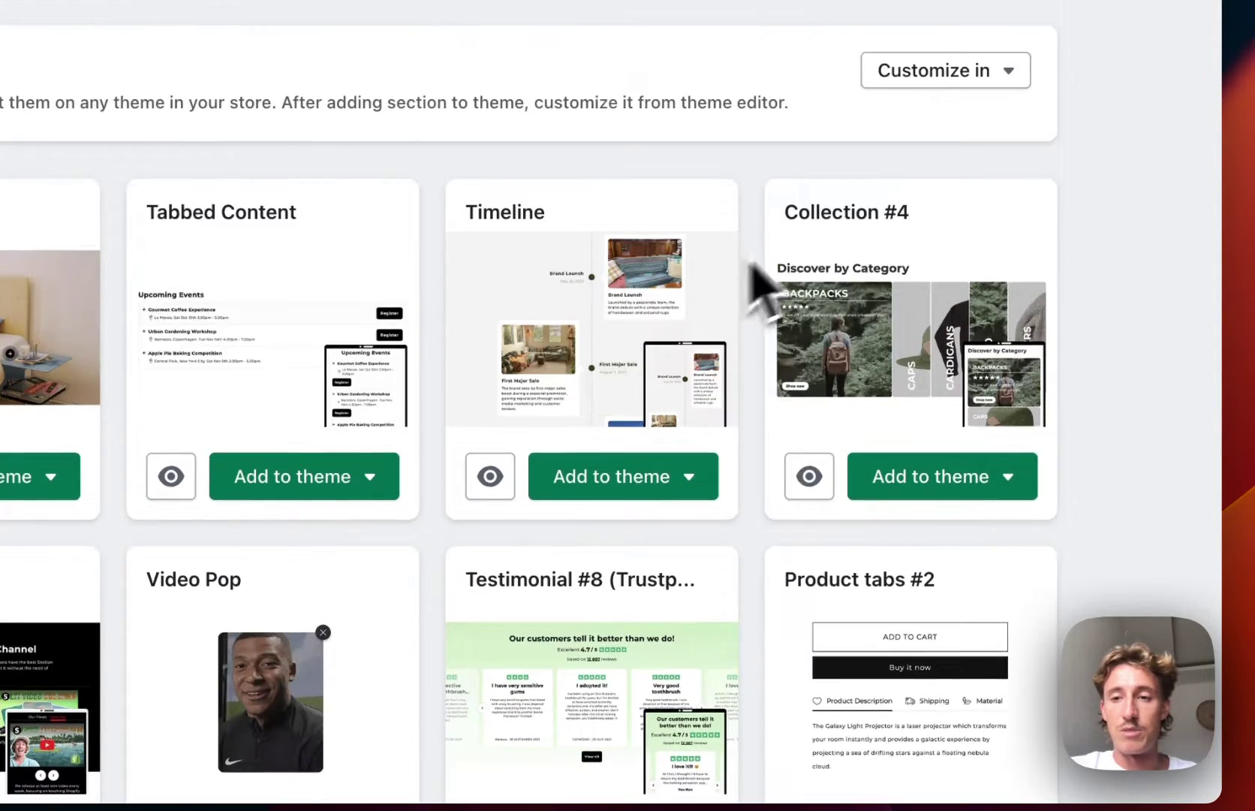
pyautogui.click(950, 68)
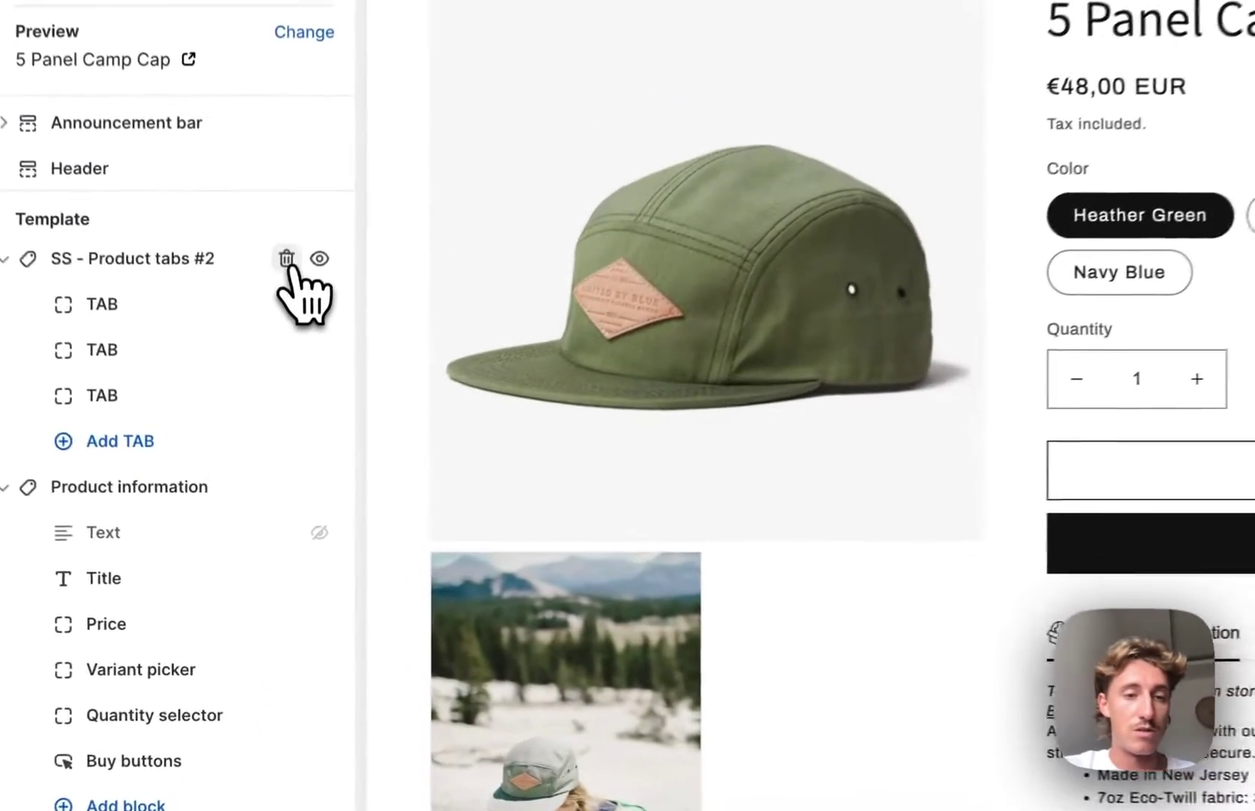
# Replace the old Product tabs #2 section with a fresh SS - Product tabs #2, moved to the template top.
pyautogui.click(279, 396)
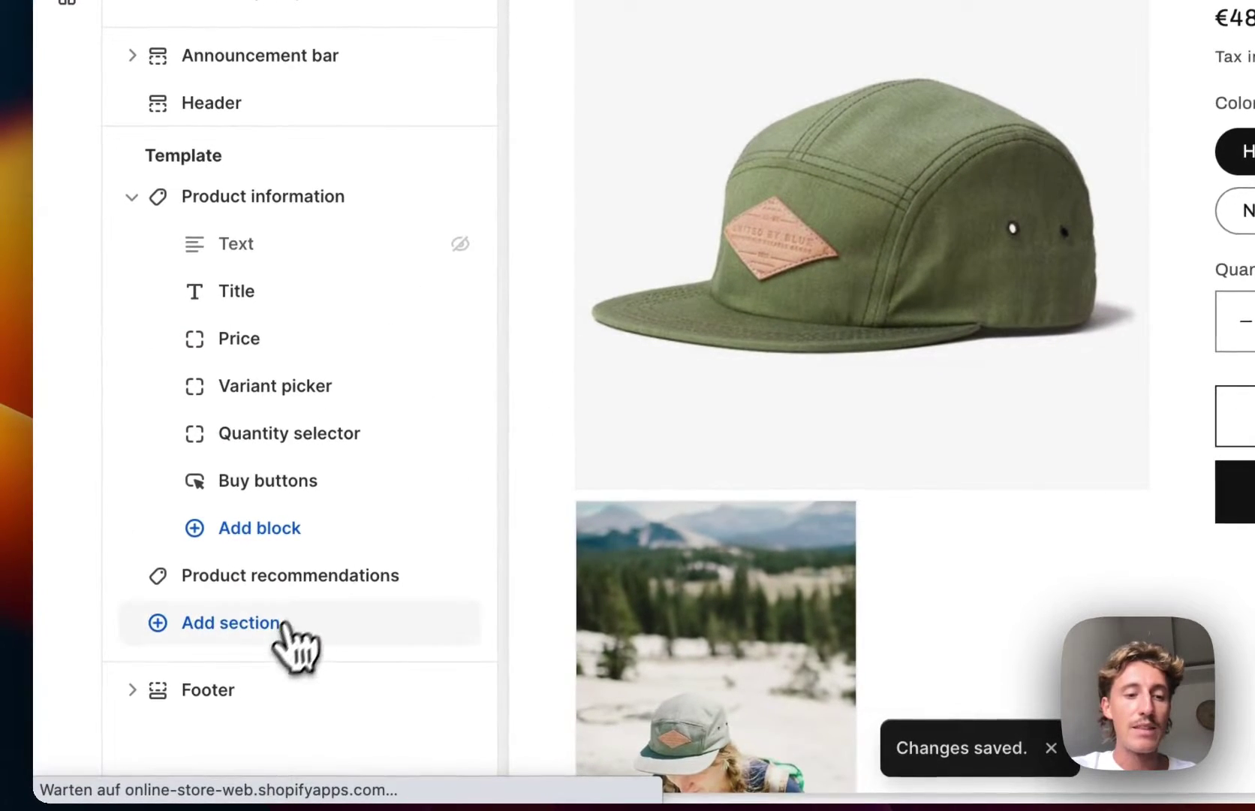
pyautogui.click(284, 625)
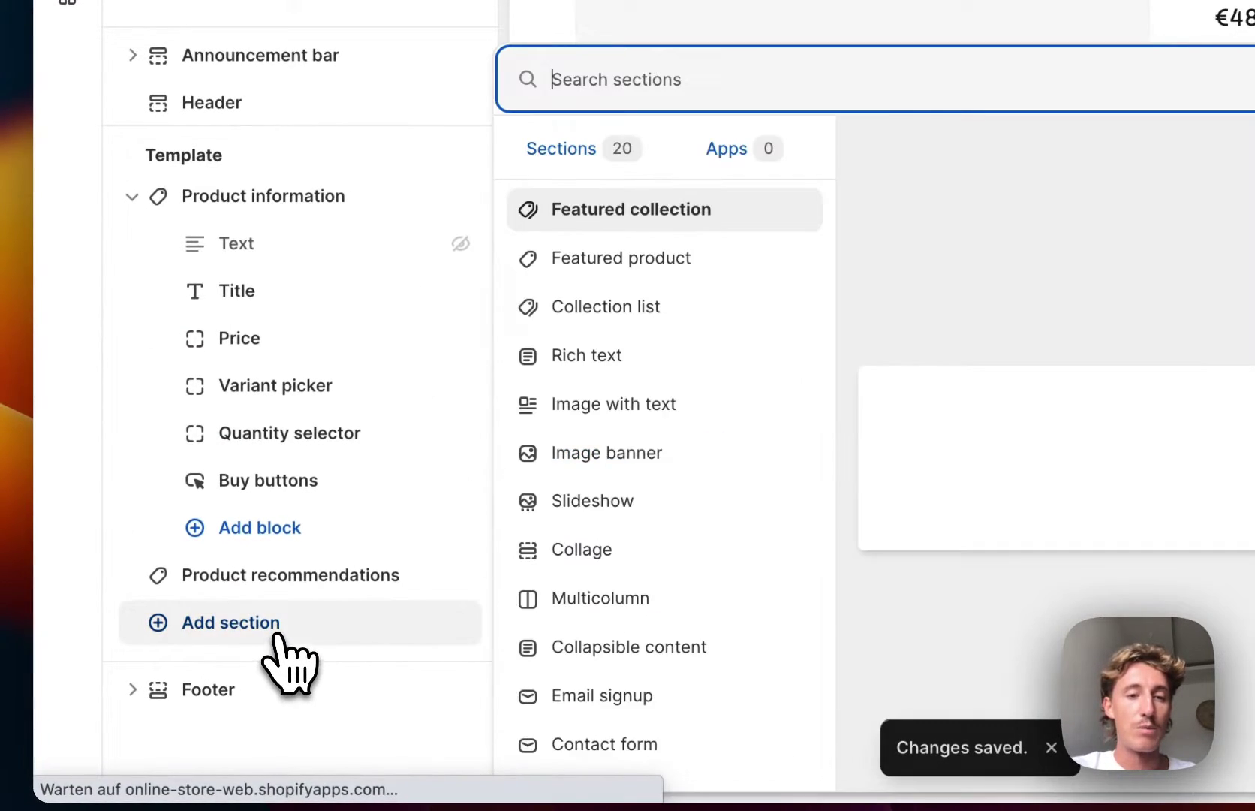
pyautogui.write('produc')
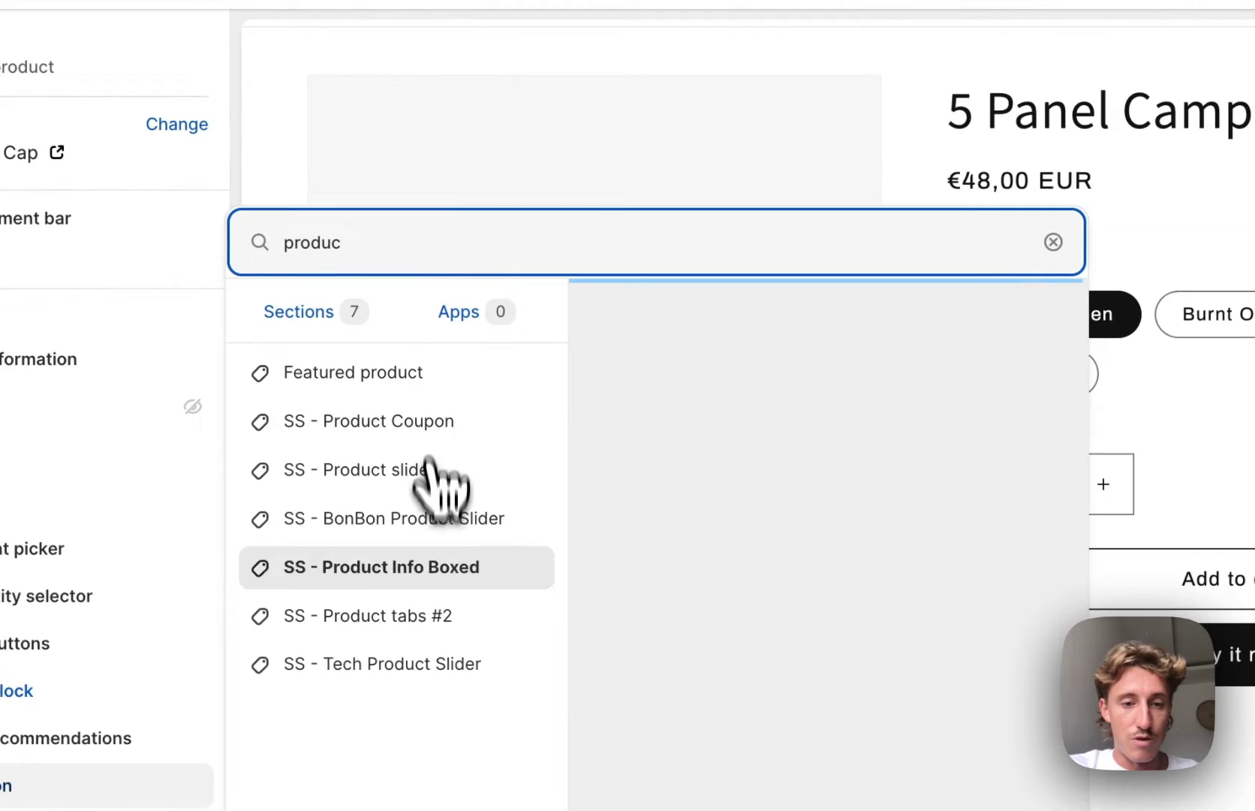
pyautogui.click(433, 623)
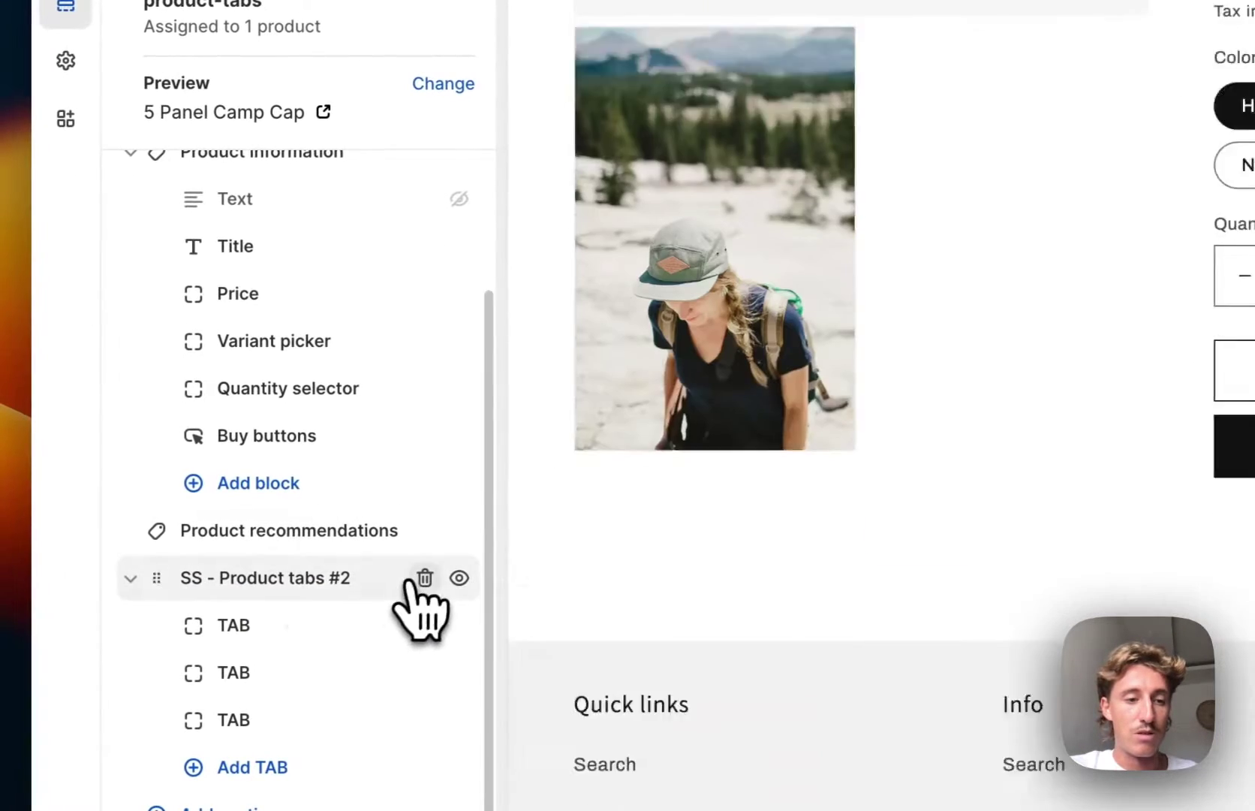
pyautogui.moveTo(157, 577); pyautogui.dragTo(164, 275)
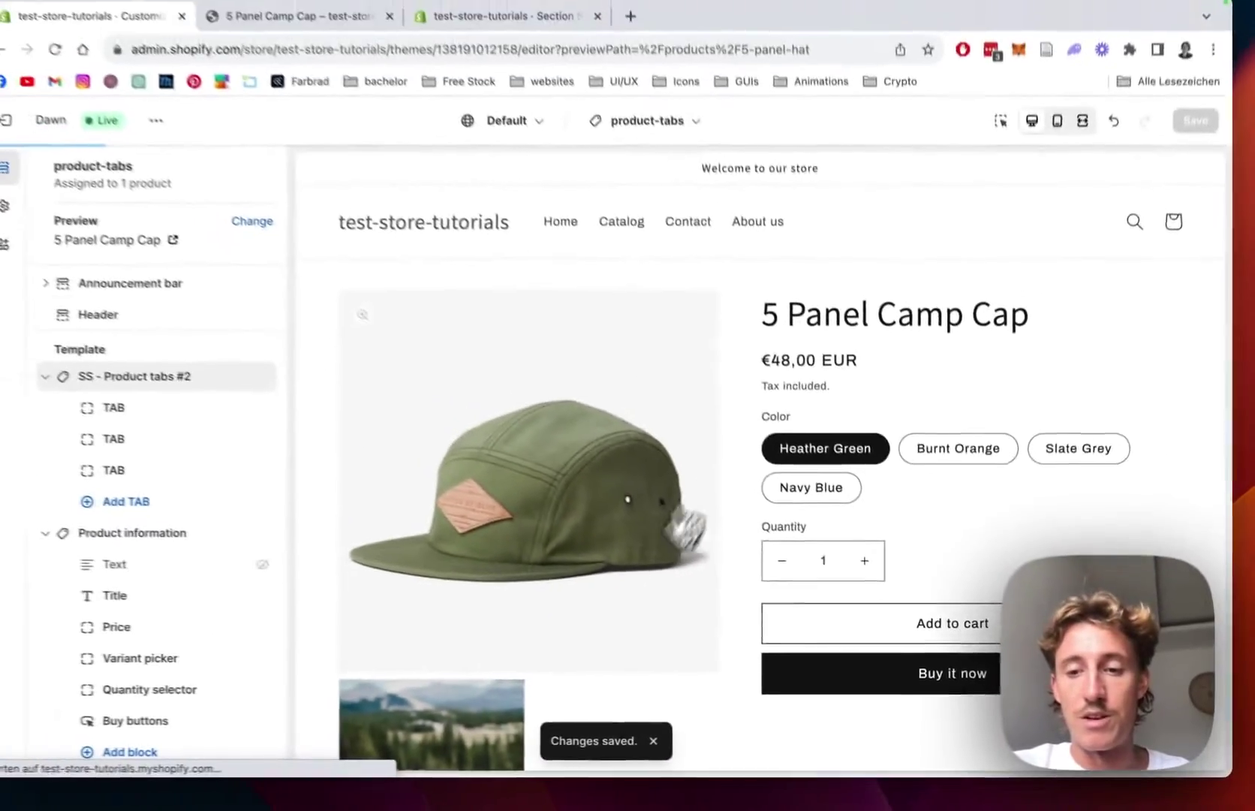
# Give the Product Description tab a Heart icon, keeping the product description included.
pyautogui.scroll(-3, 793, 377)
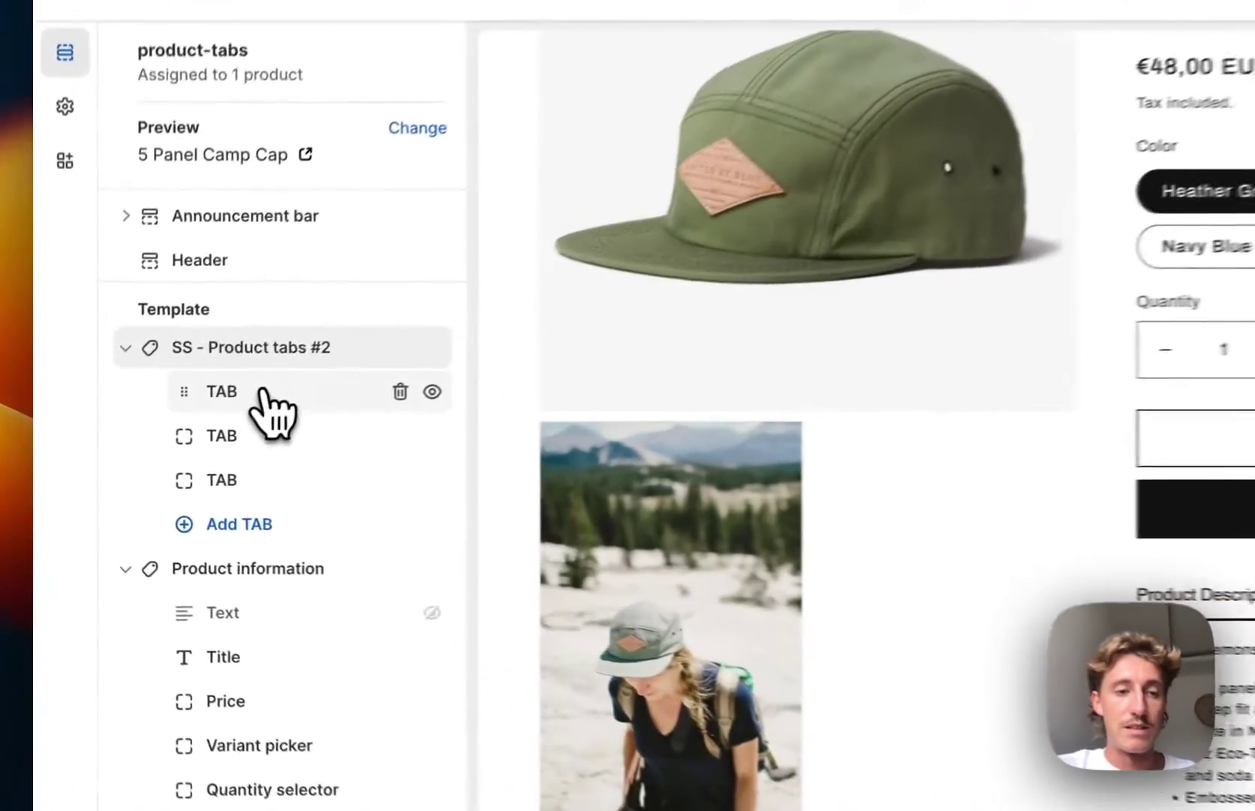
pyautogui.click(190, 427)
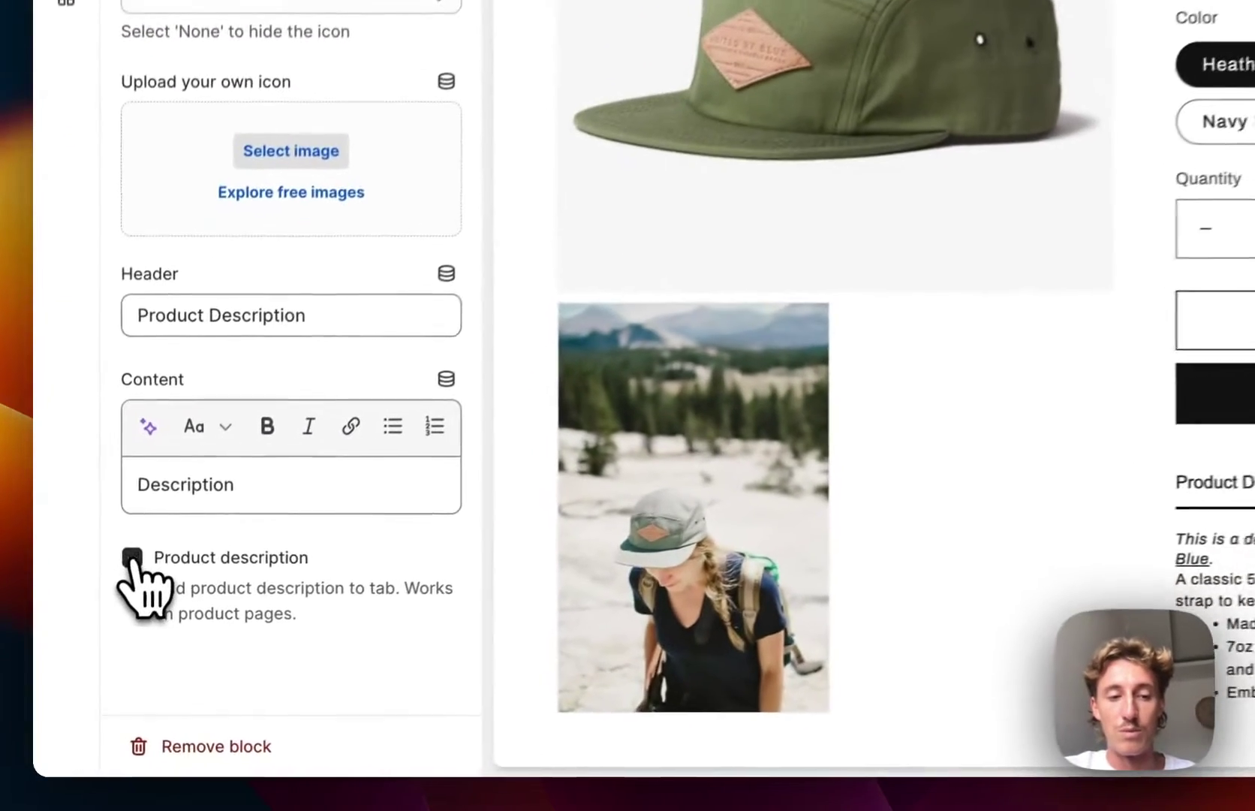
pyautogui.click(132, 557)
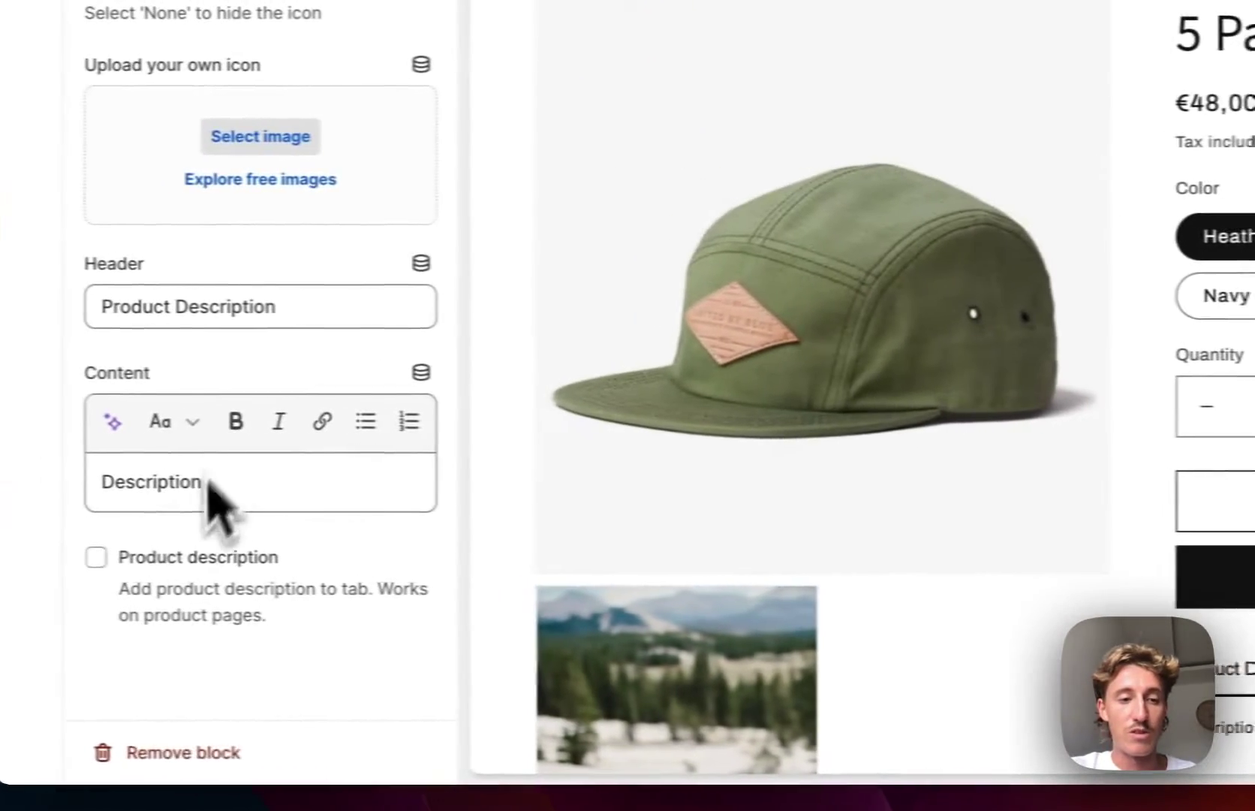
pyautogui.click(95, 557)
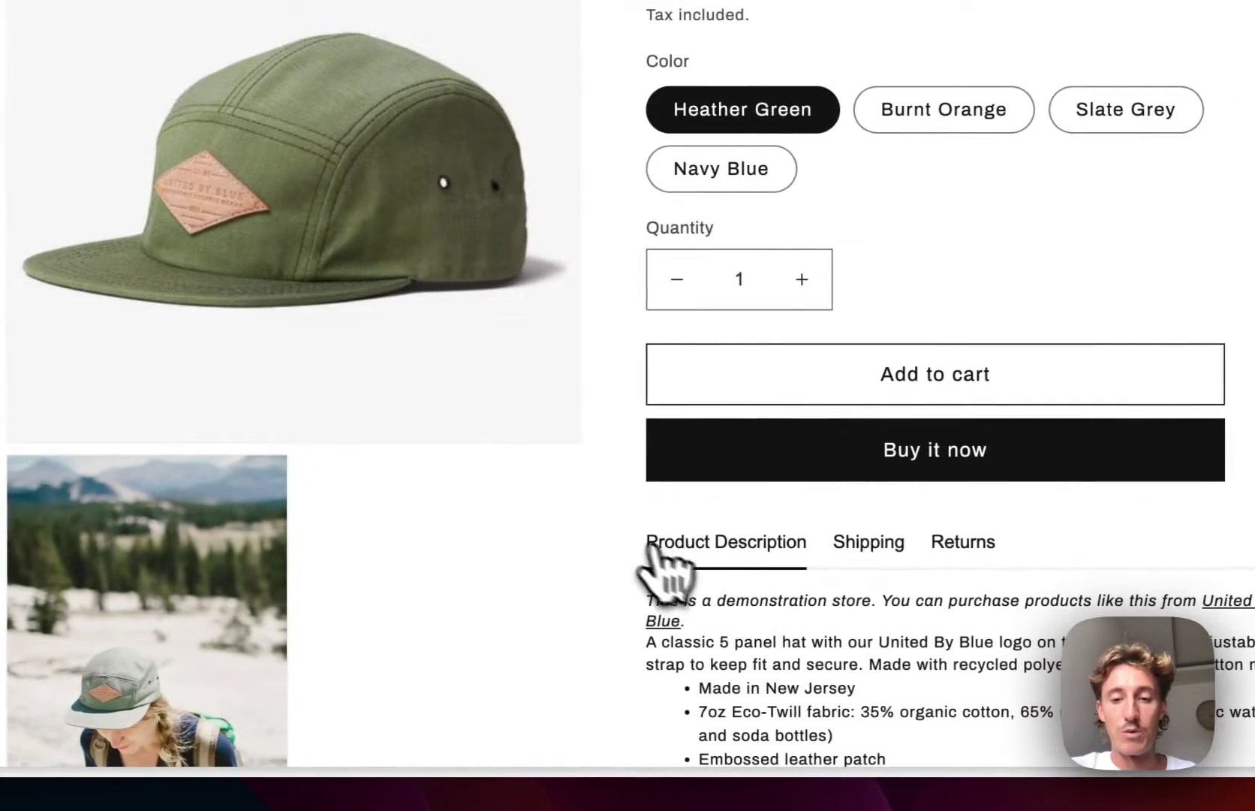
pyautogui.scroll(-2, 724, 652)
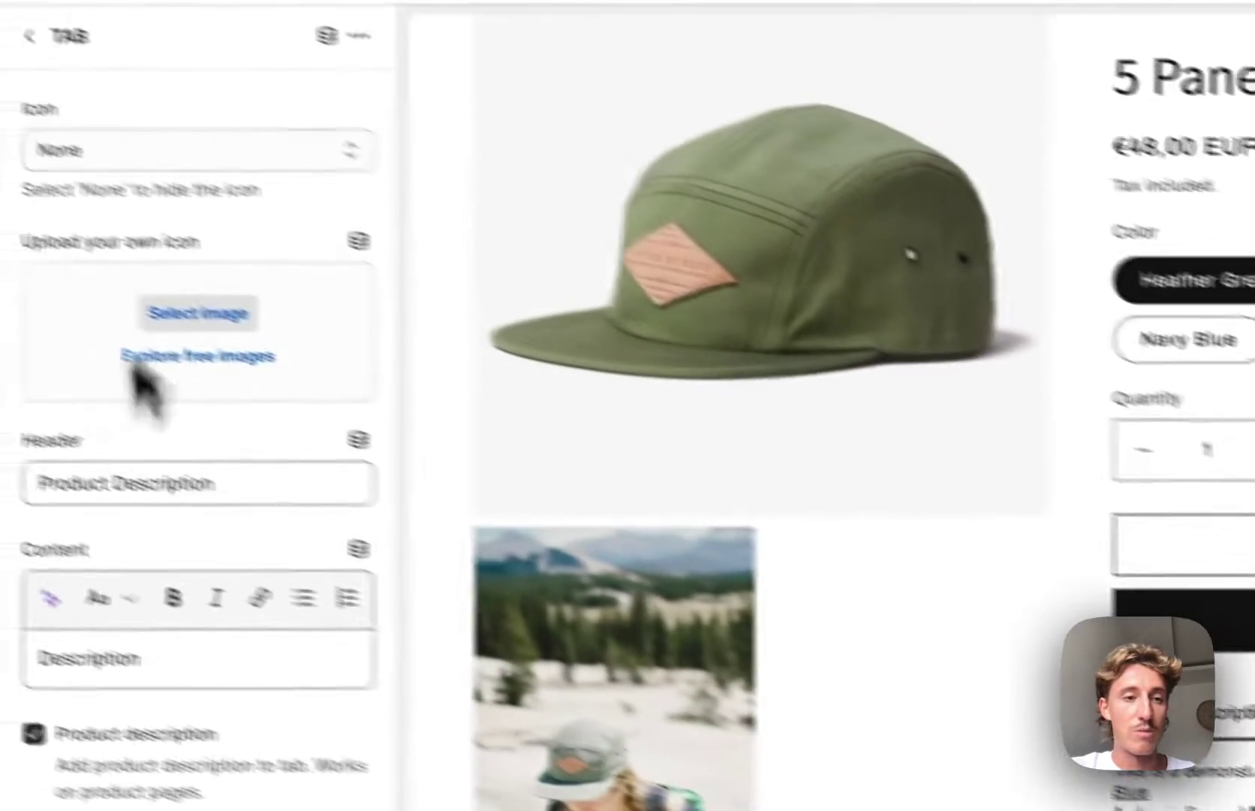
pyautogui.click(201, 153)
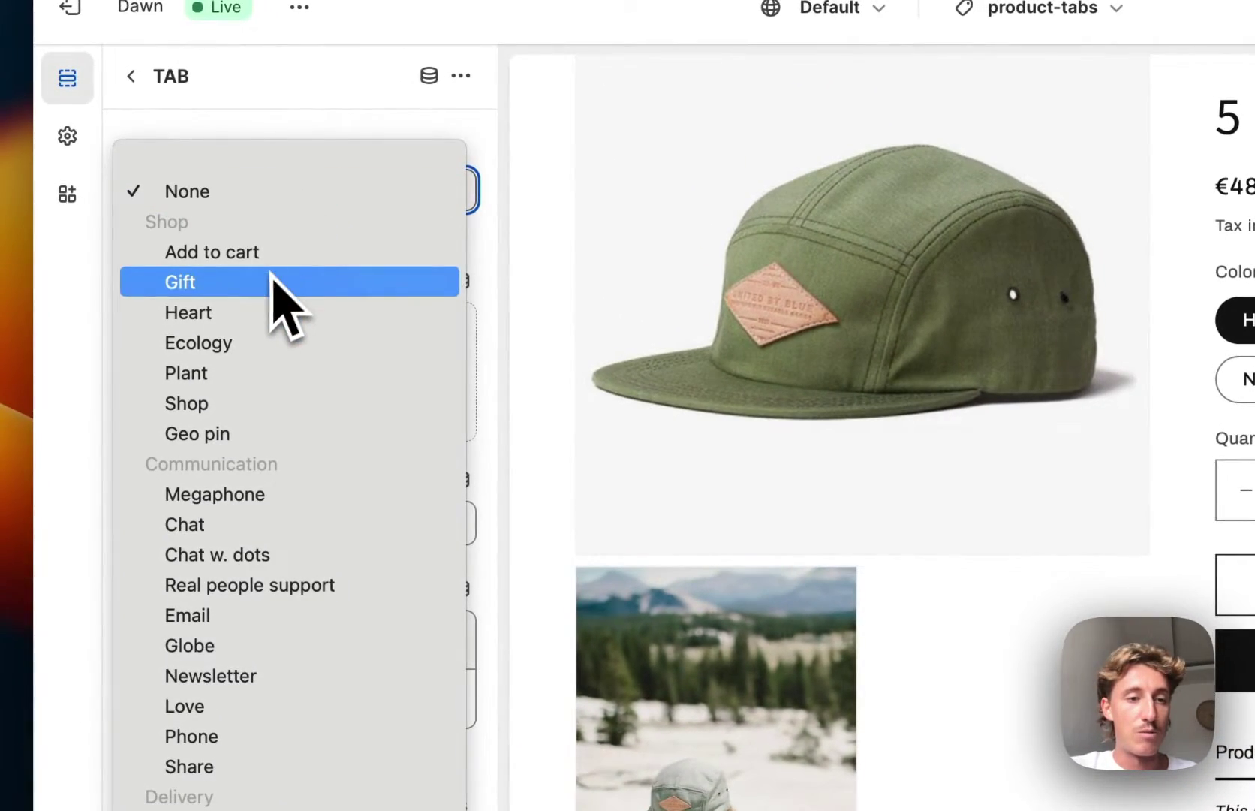
pyautogui.click(270, 304)
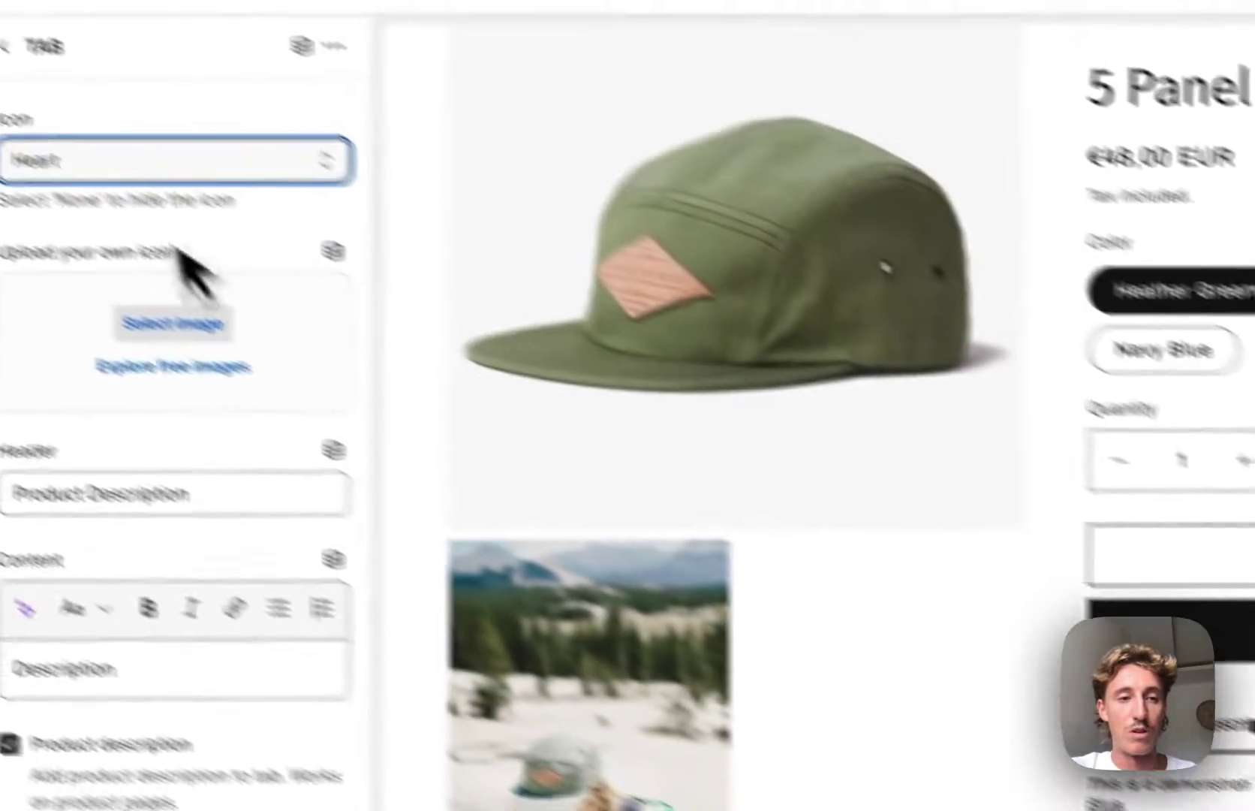
pyautogui.click(277, 225)
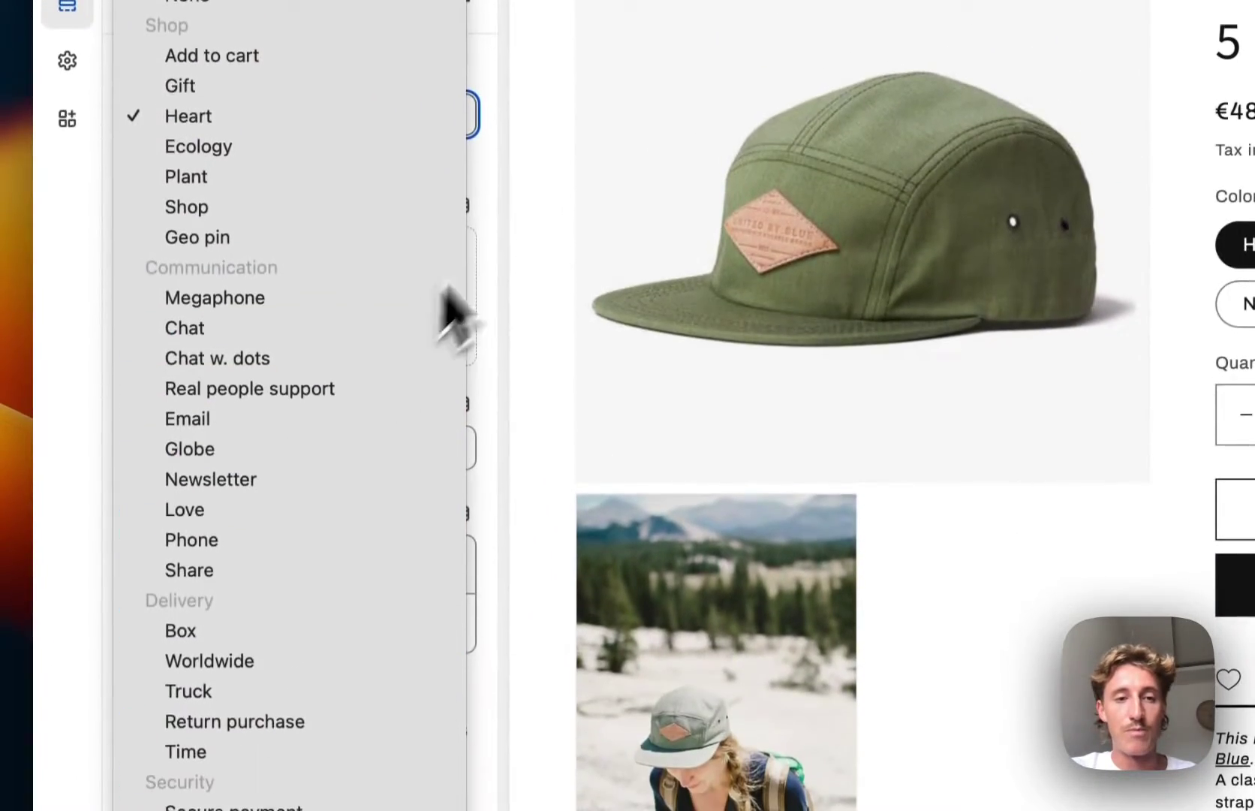
pyautogui.click(510, 159)
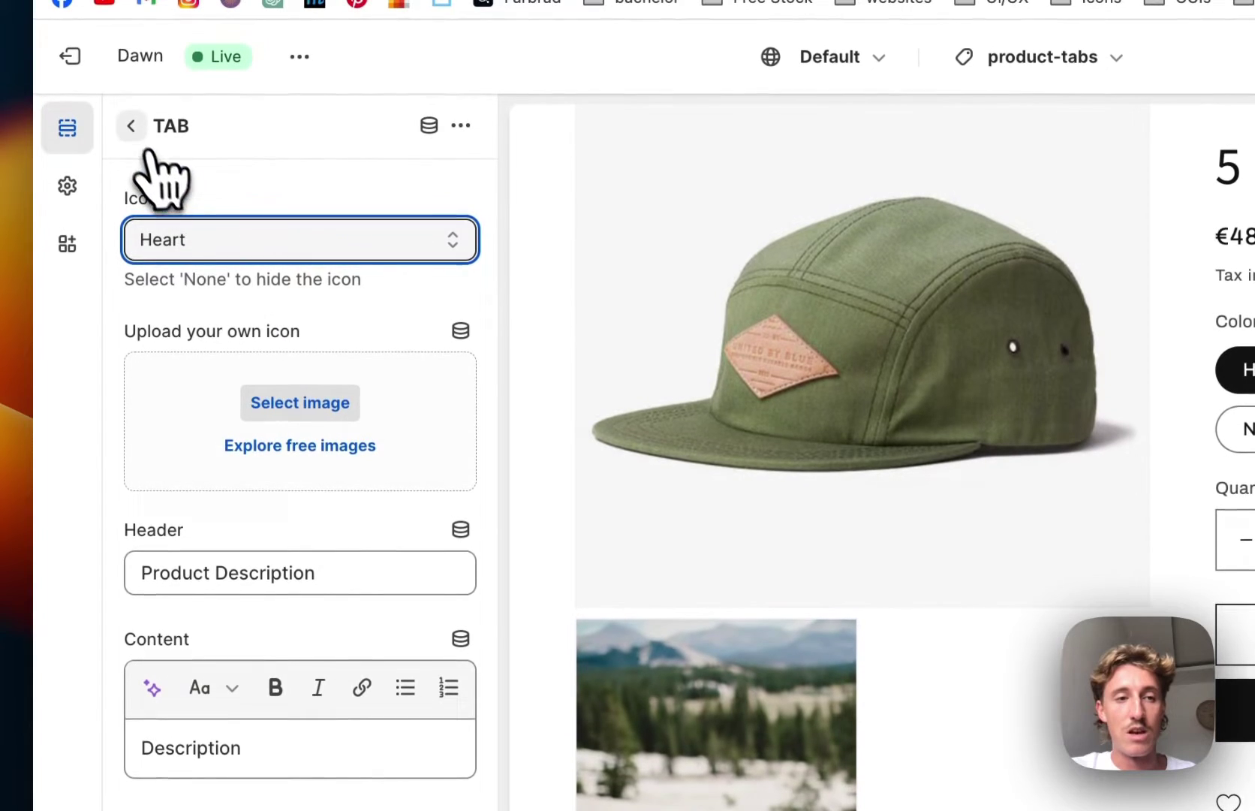
pyautogui.click(131, 127)
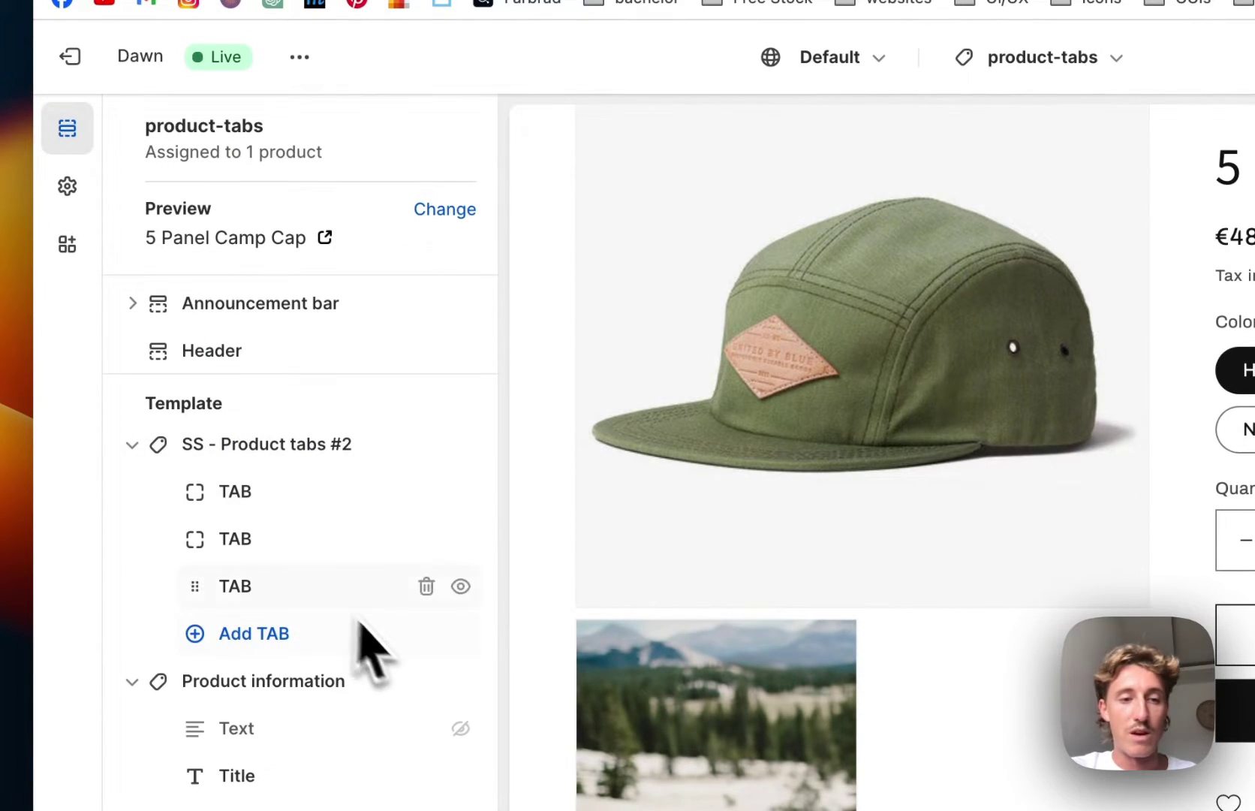
# Link the second tab's content to the product's Material field and retitle it Material.
pyautogui.click(279, 554)
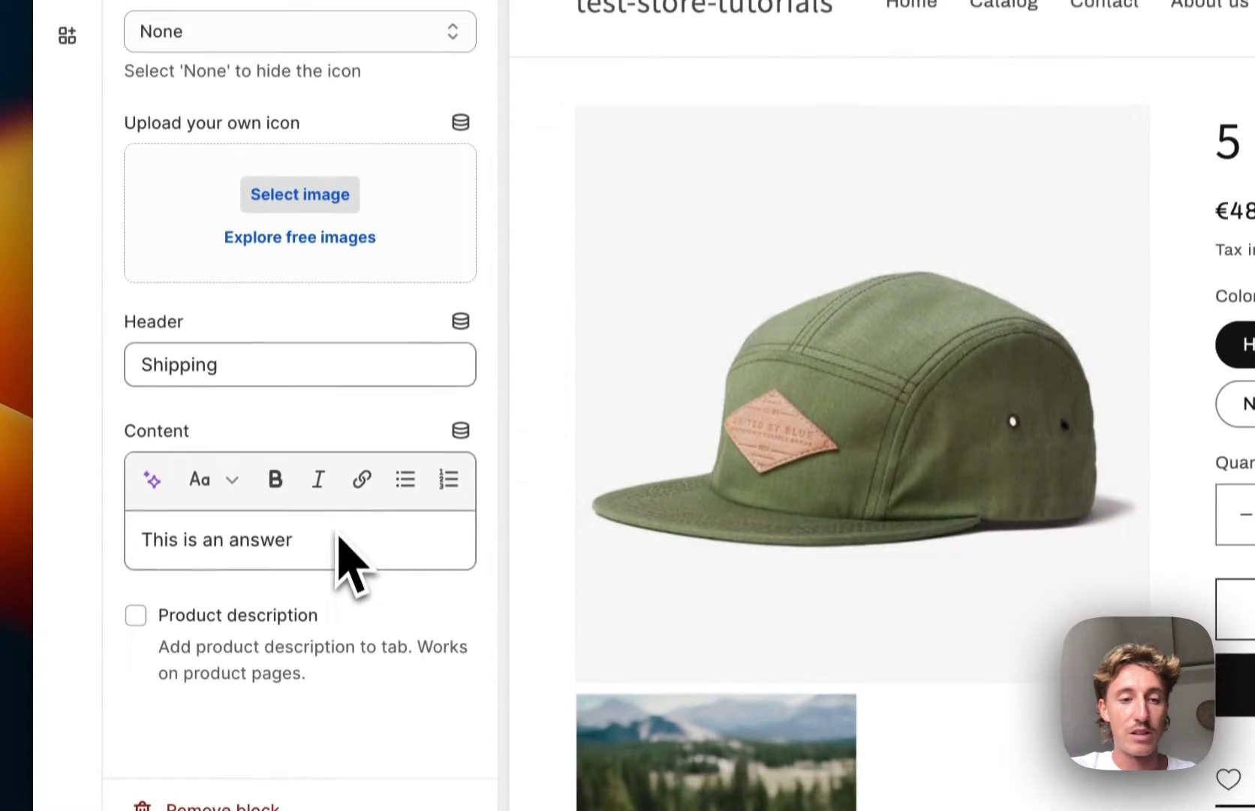
pyautogui.click(460, 415)
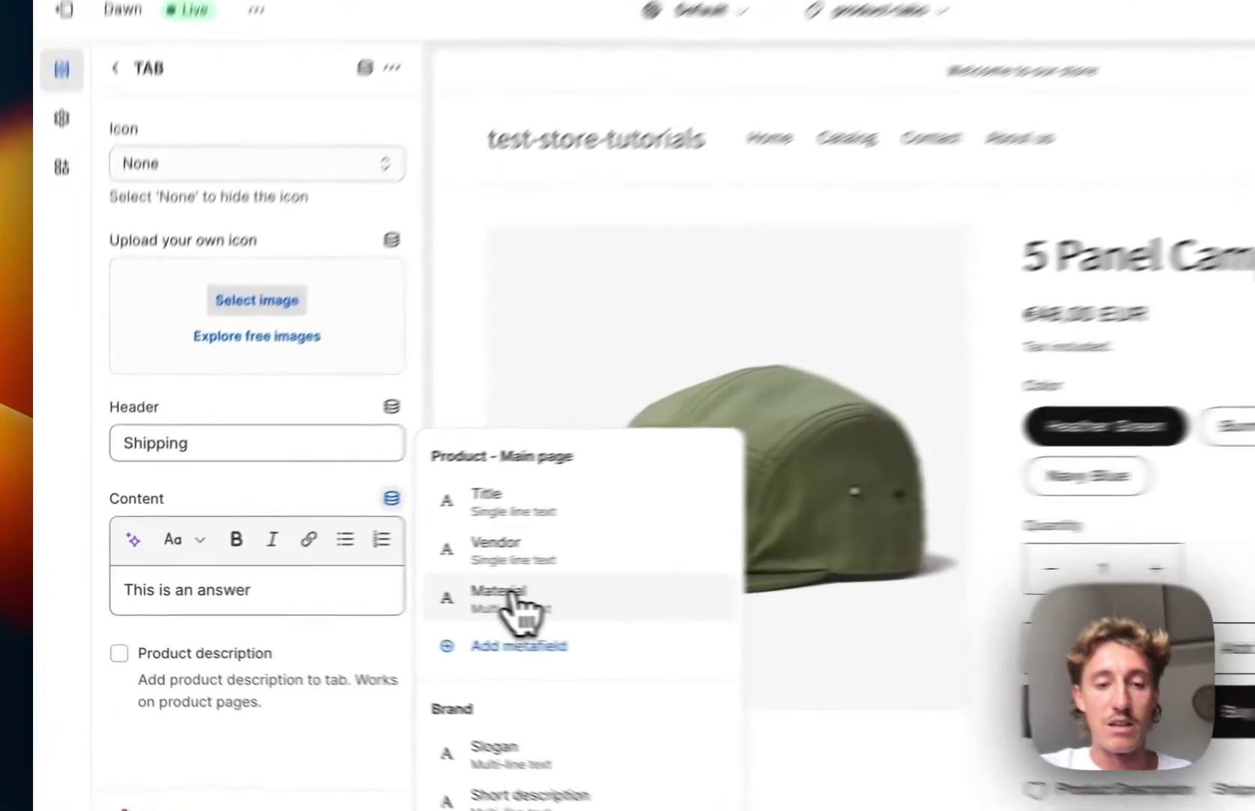
pyautogui.click(410, 593)
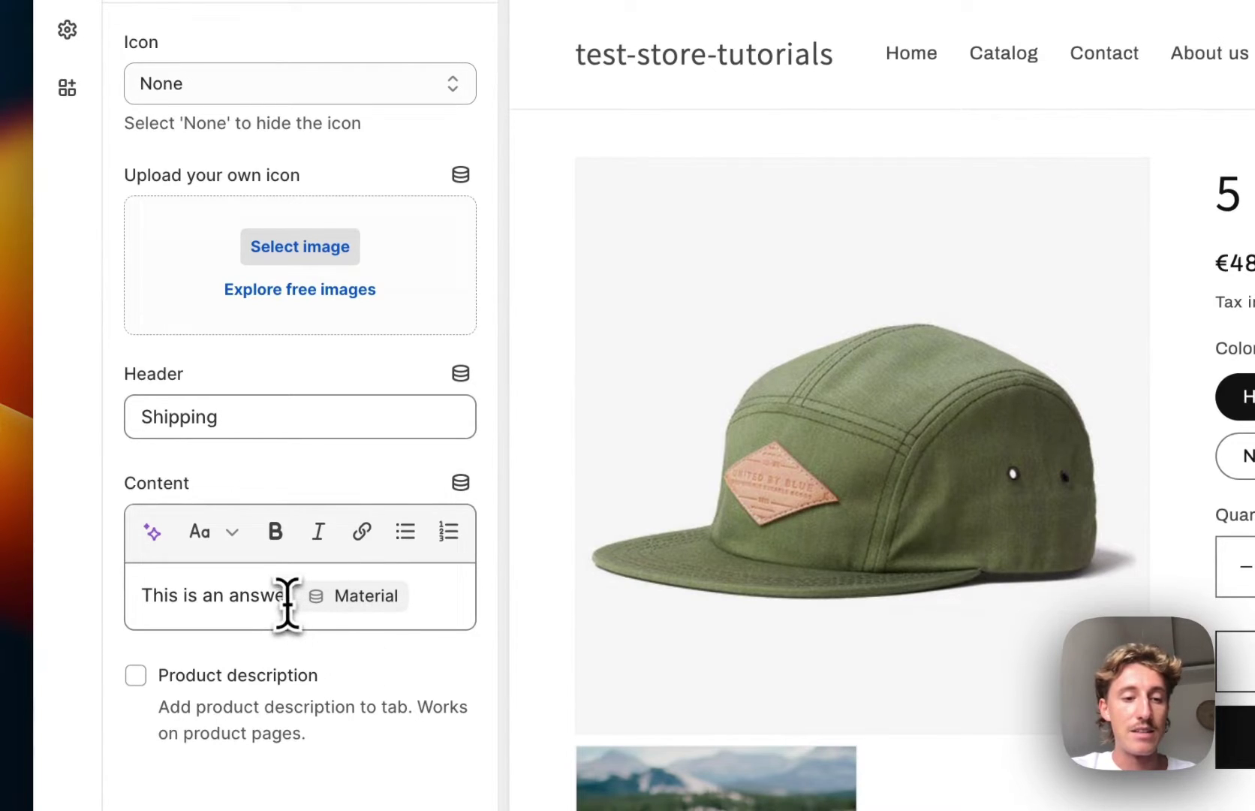
pyautogui.moveTo(288, 595); pyautogui.dragTo(71, 630)
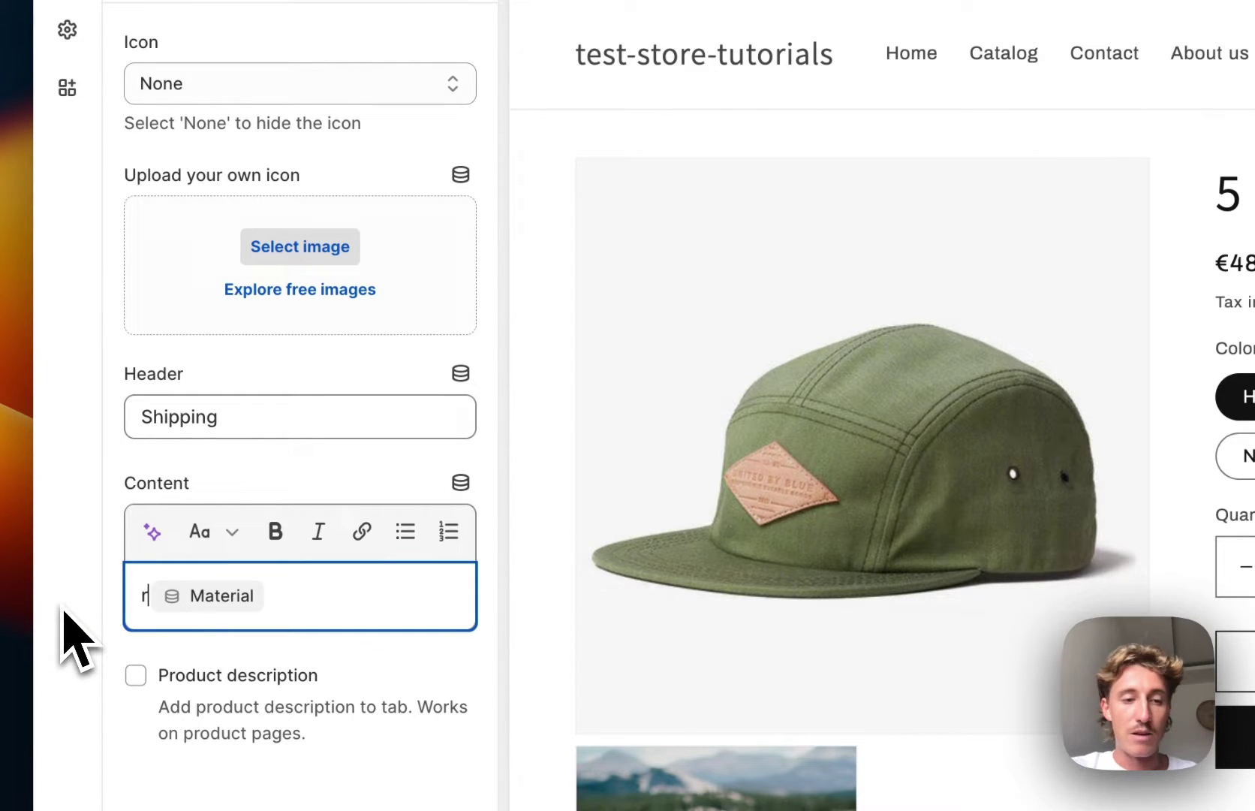
pyautogui.moveTo(224, 432); pyautogui.dragTo(65, 413)
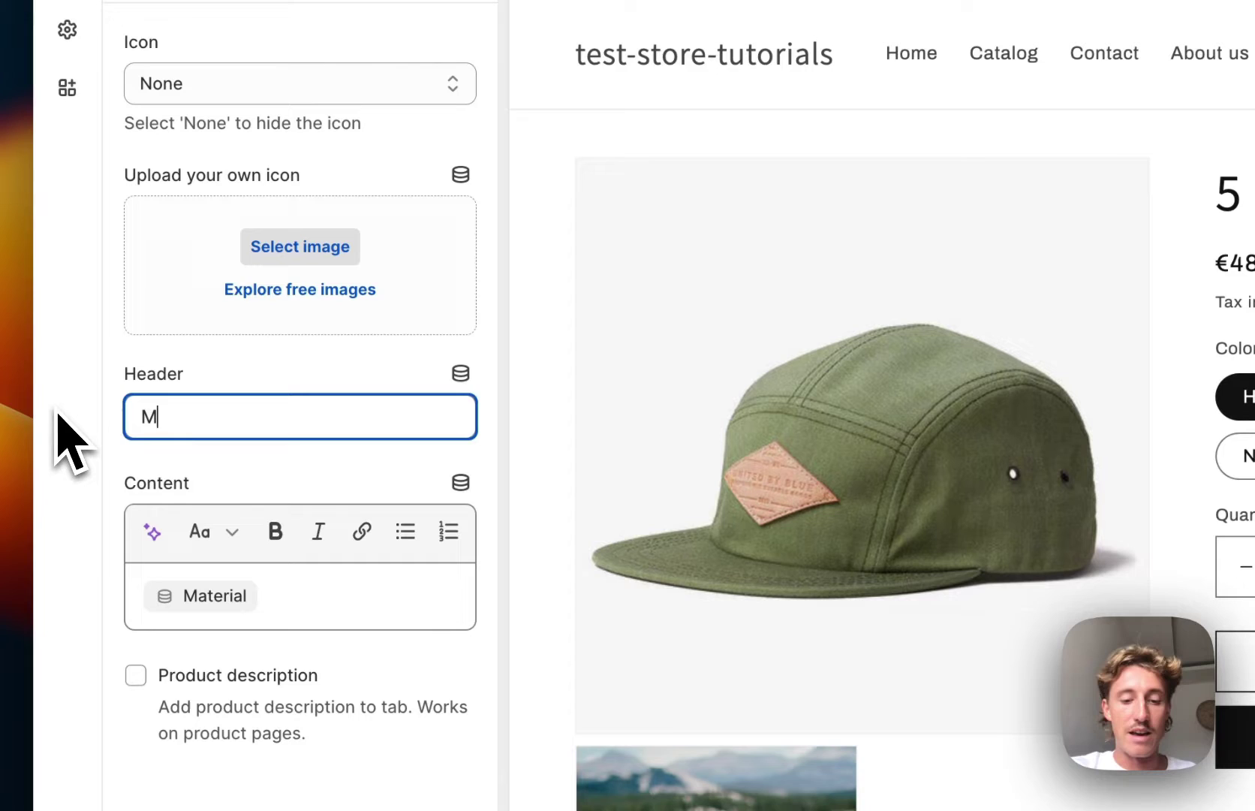
# Give the Material tab a Plant icon, save, and check its content in the preview.
pyautogui.click(304, 88)
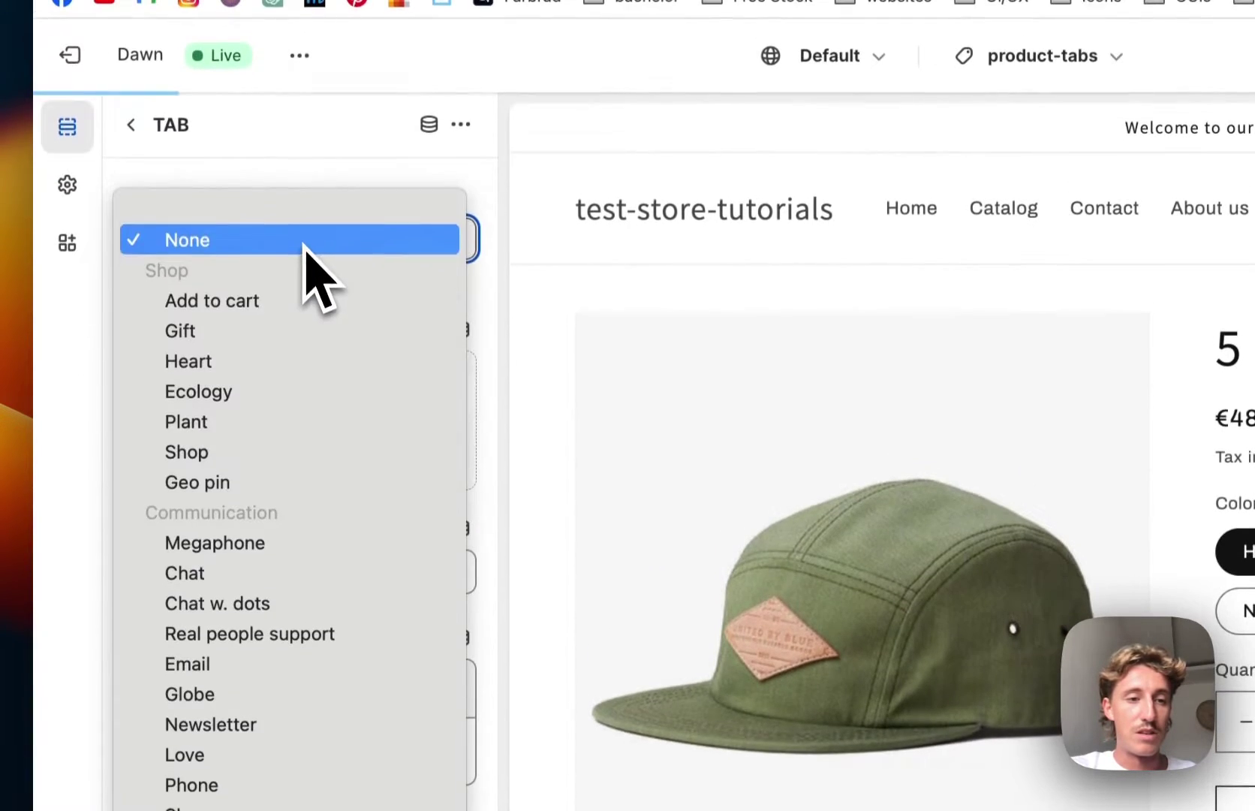
pyautogui.click(285, 458)
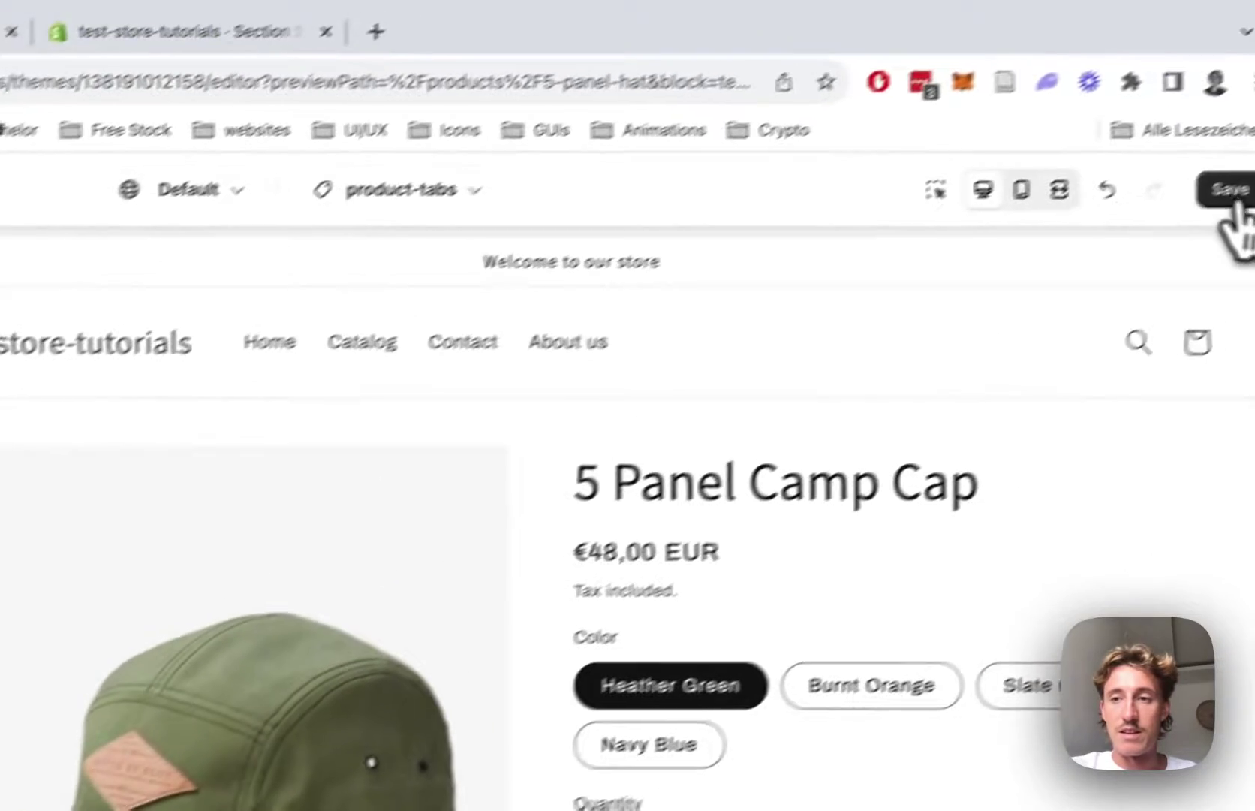
pyautogui.click(1226, 191)
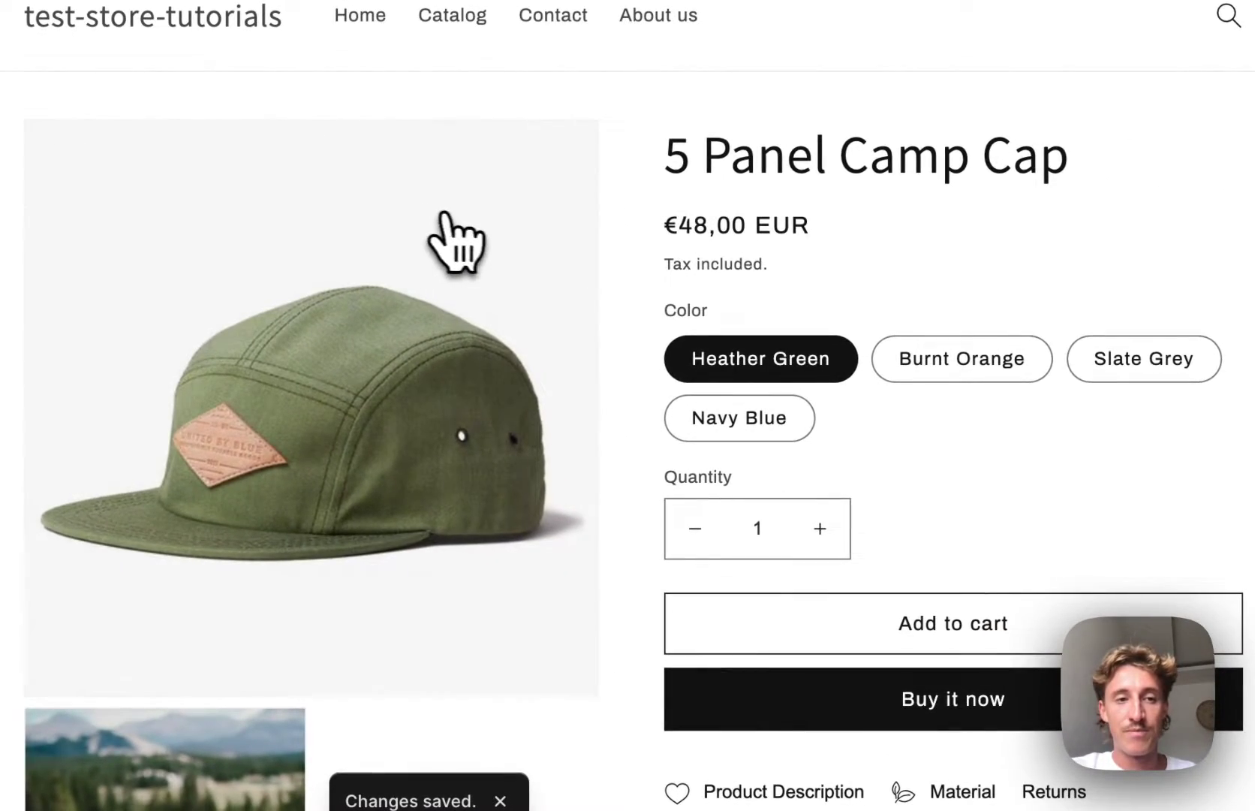
pyautogui.scroll(-3, 753, 582)
pyautogui.click(953, 611)
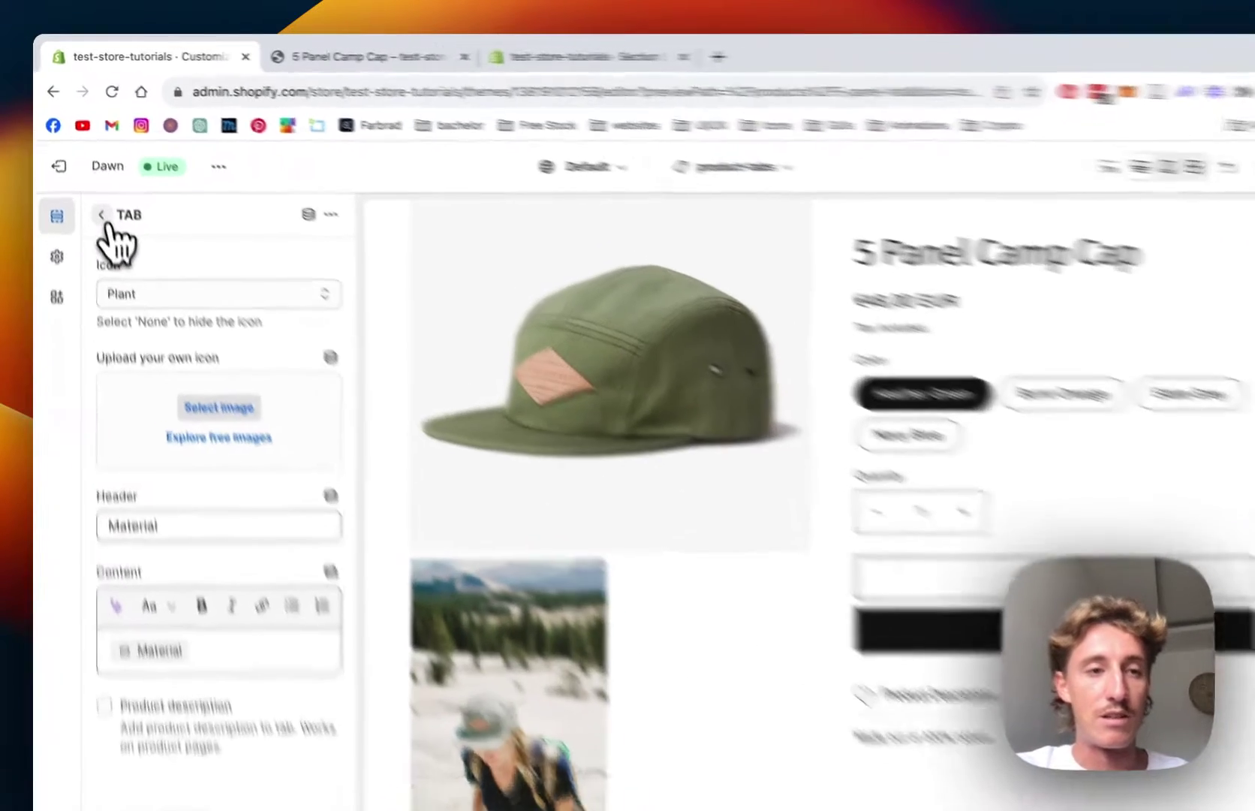
pyautogui.click(94, 196)
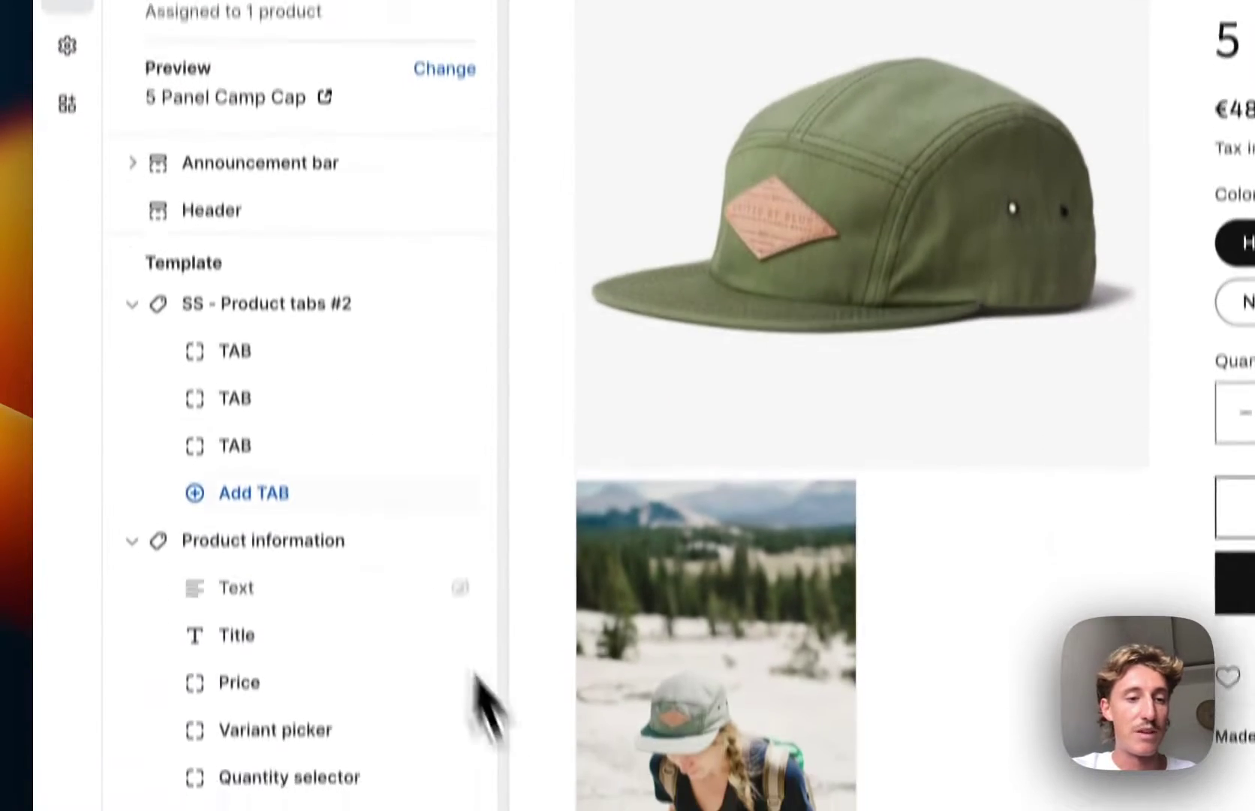
# Fill the Returns tab with 'I filled this in myself.', give it a Truck icon, and save.
pyautogui.click(261, 445)
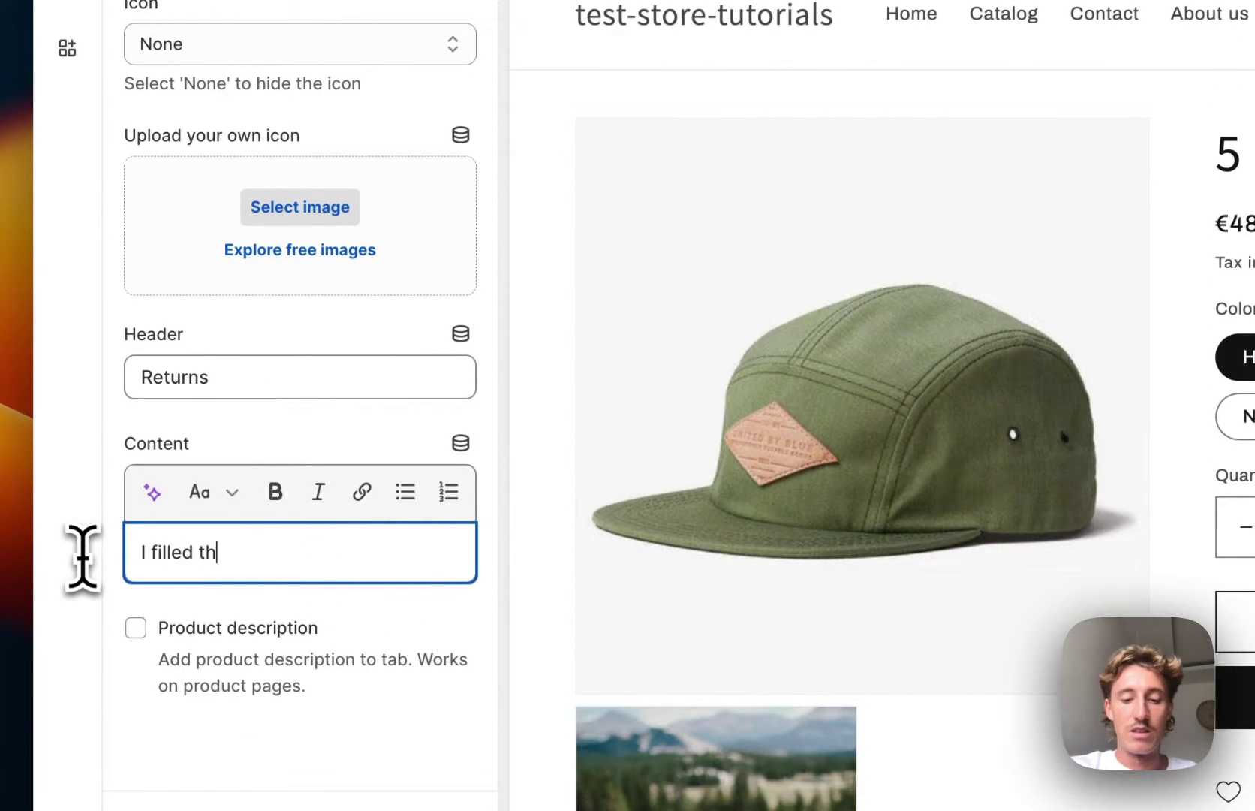
pyautogui.write('is in myself')
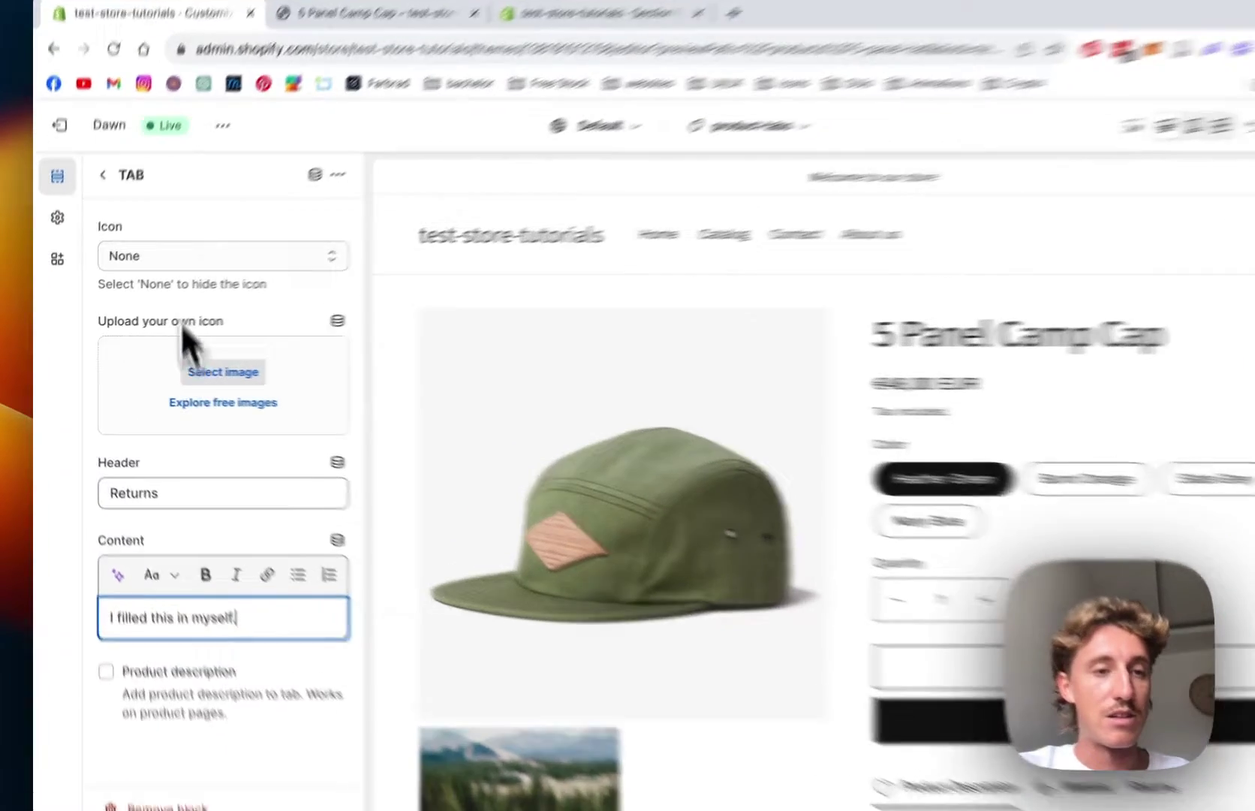
pyautogui.click(169, 270)
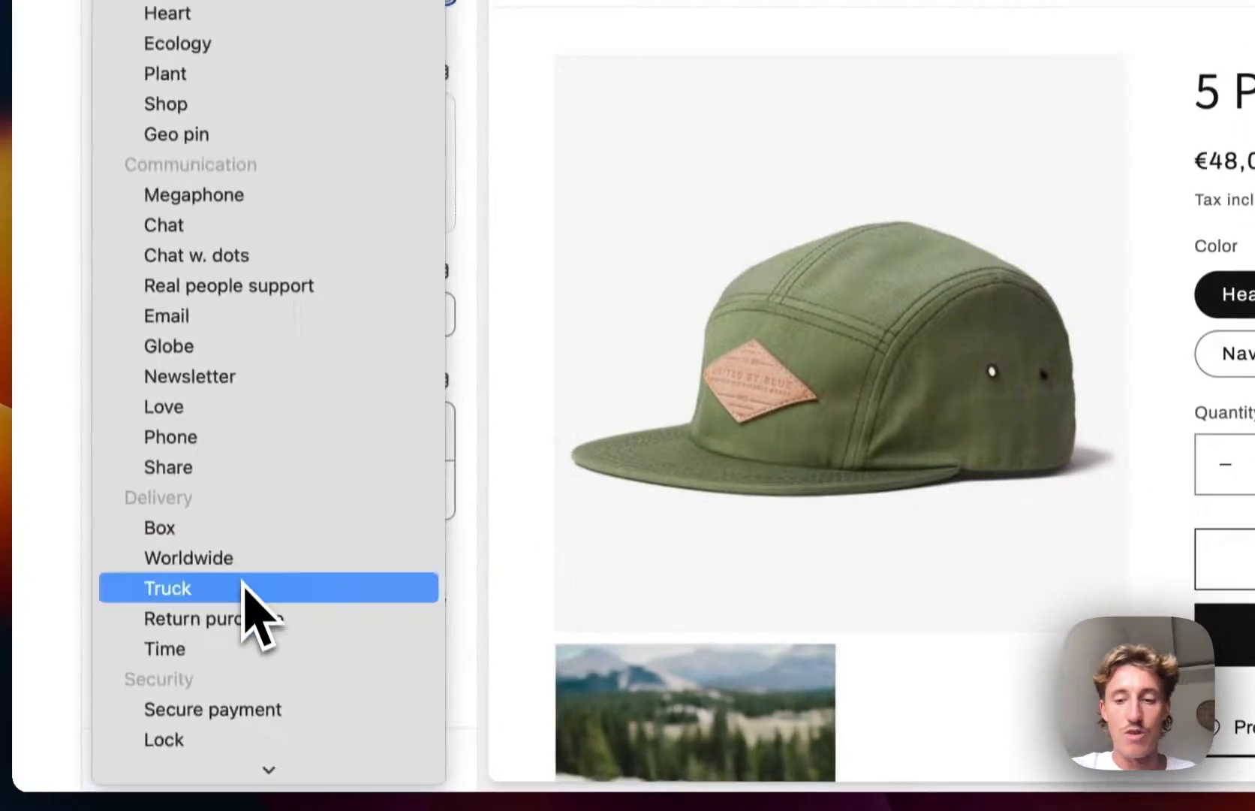
pyautogui.click(270, 713)
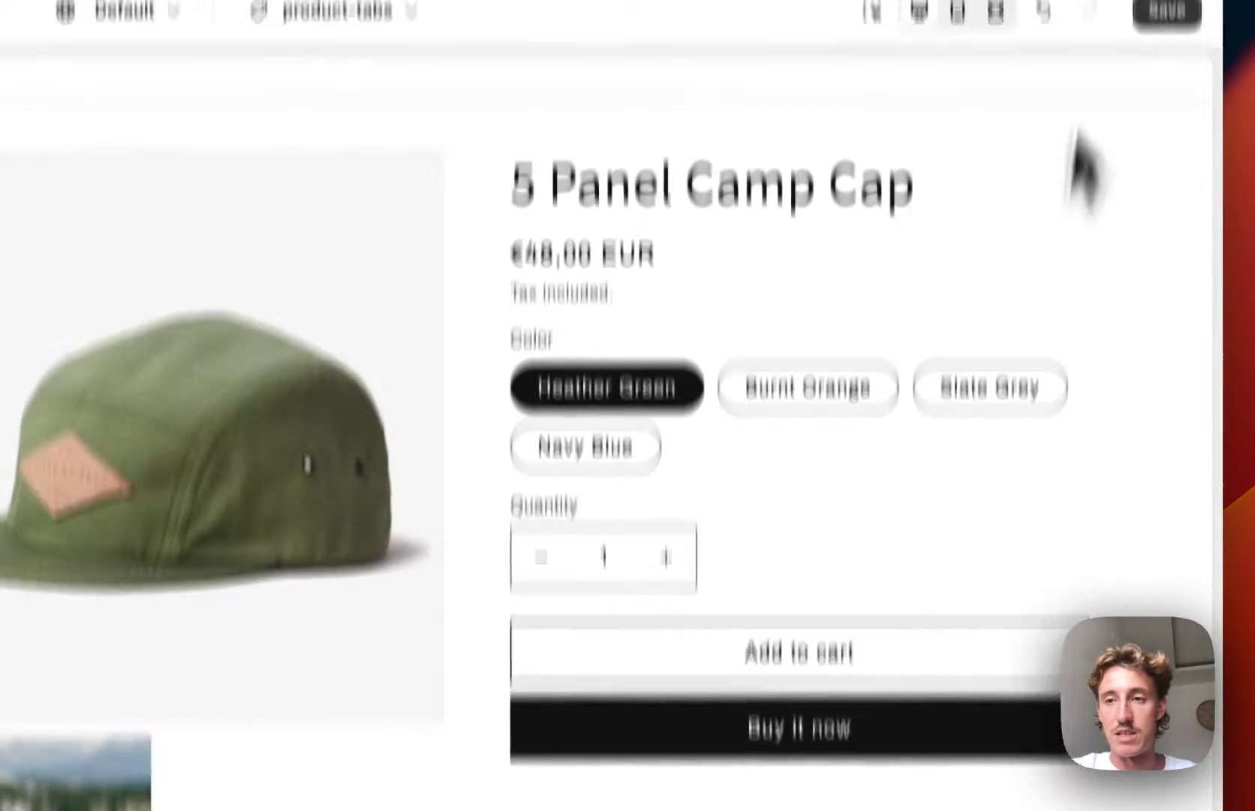
pyautogui.click(1162, 221)
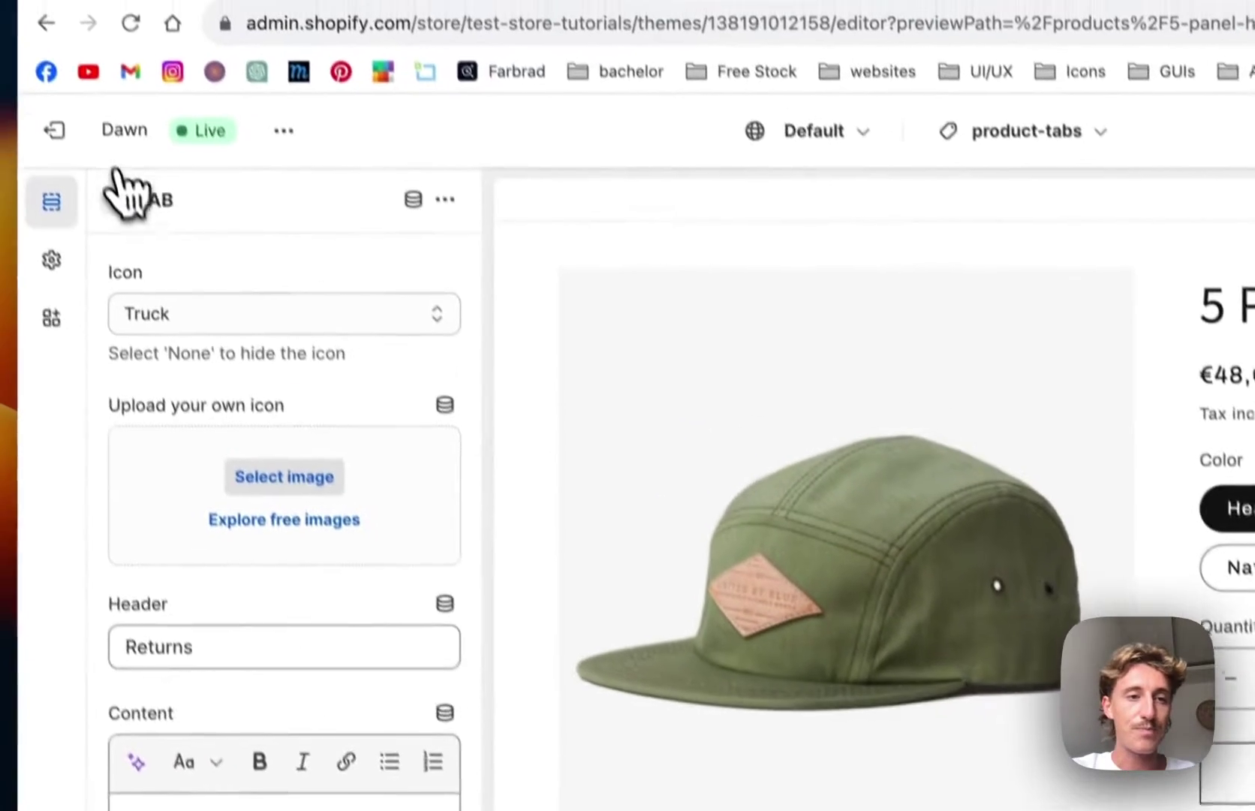
# Set the SS - Product tabs #2 Tabs Position to Above Product Title.
pyautogui.click(120, 191)
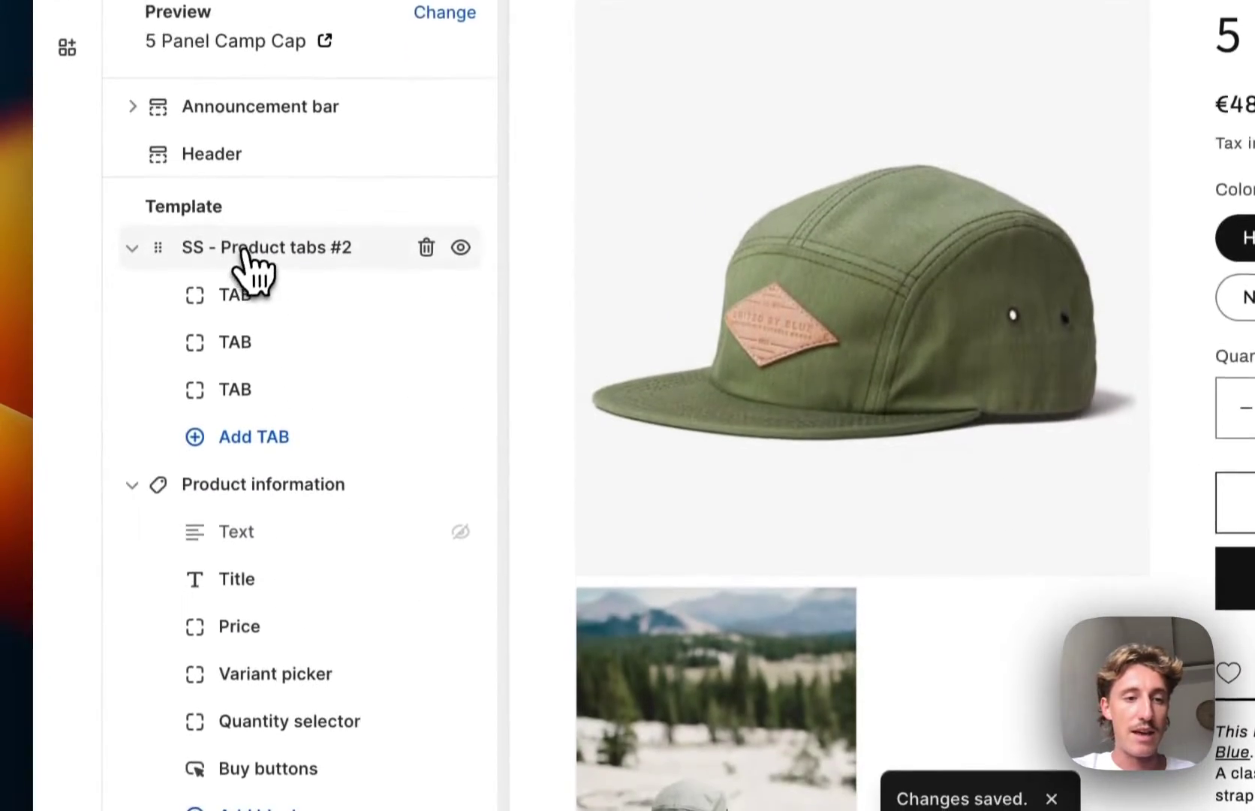
pyautogui.click(246, 272)
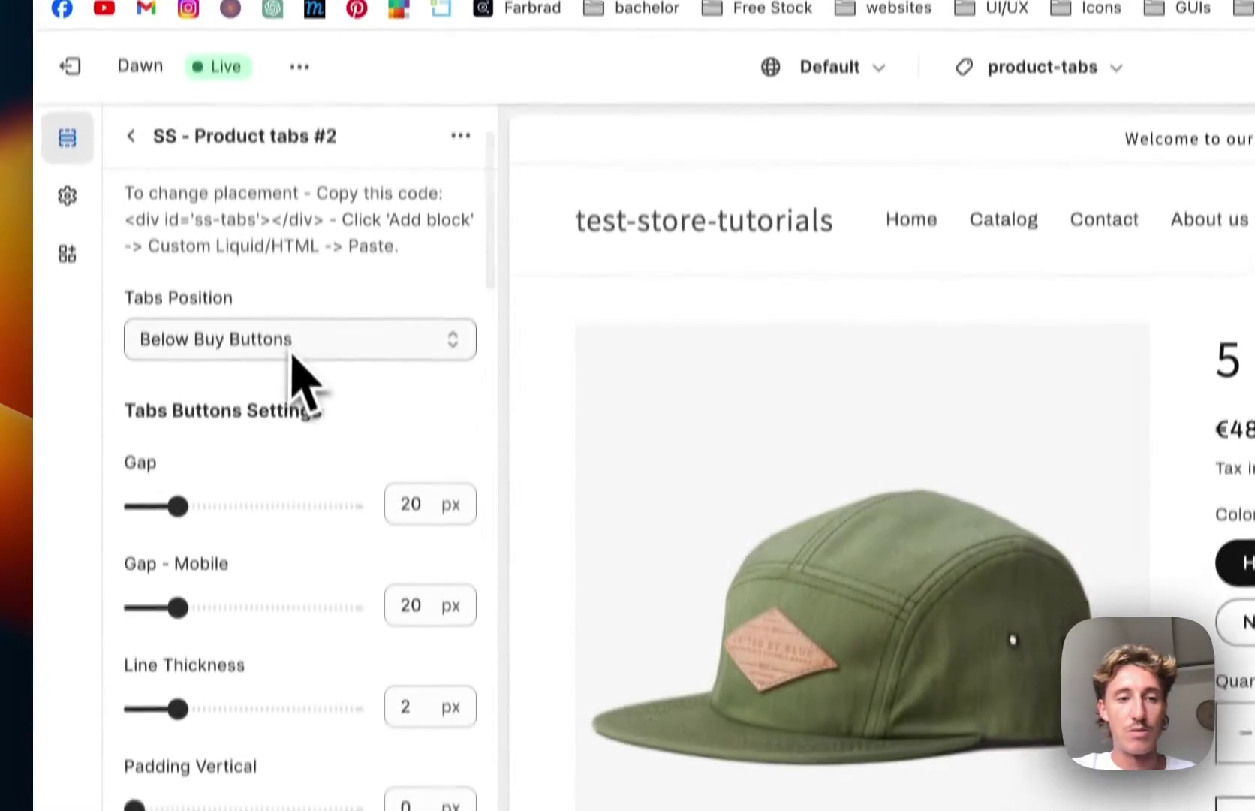
pyautogui.click(294, 137)
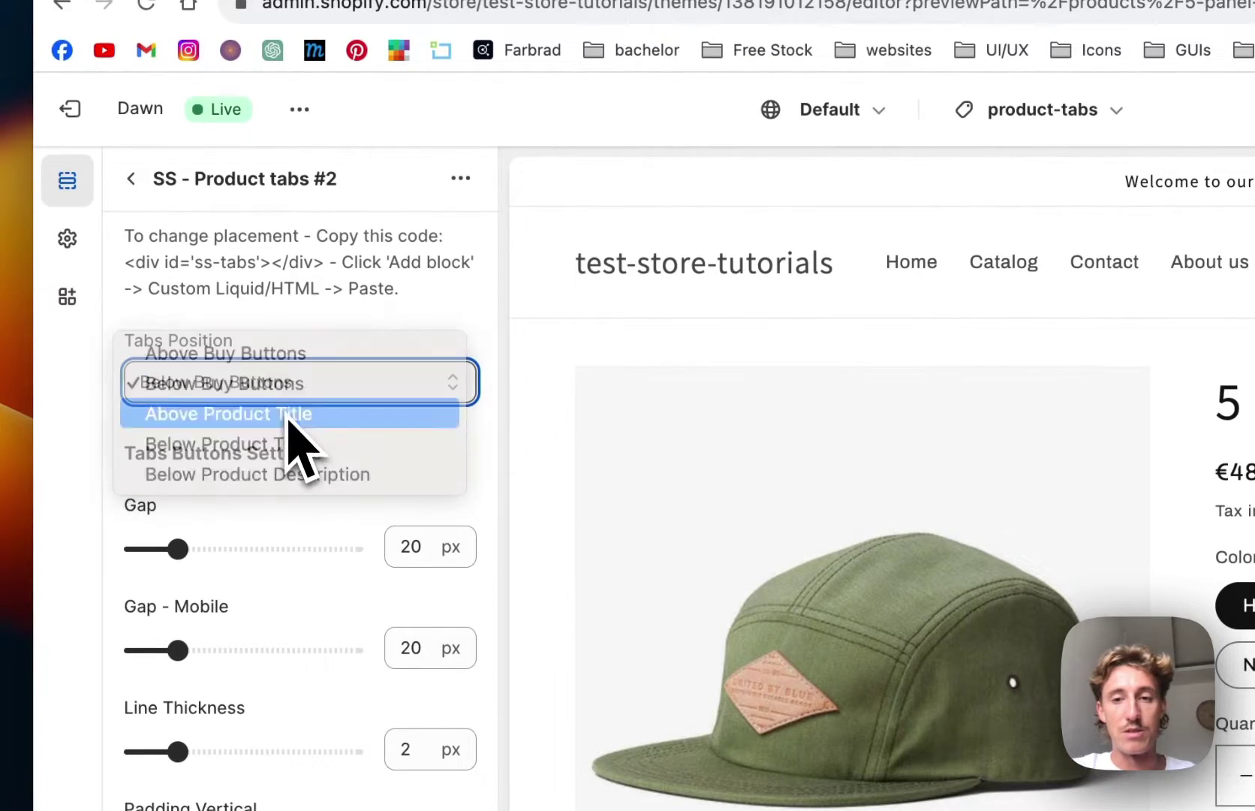
pyautogui.click(291, 414)
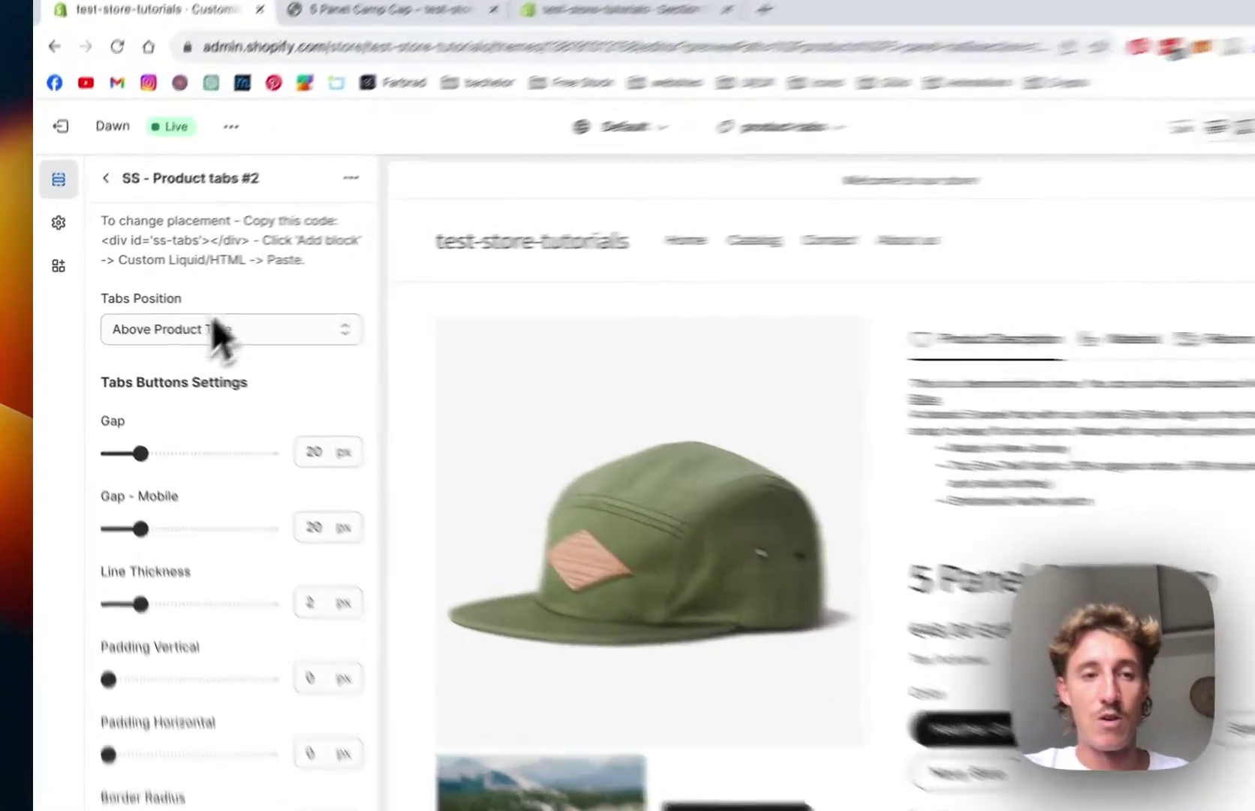
pyautogui.click(188, 324)
pyautogui.click(326, 293)
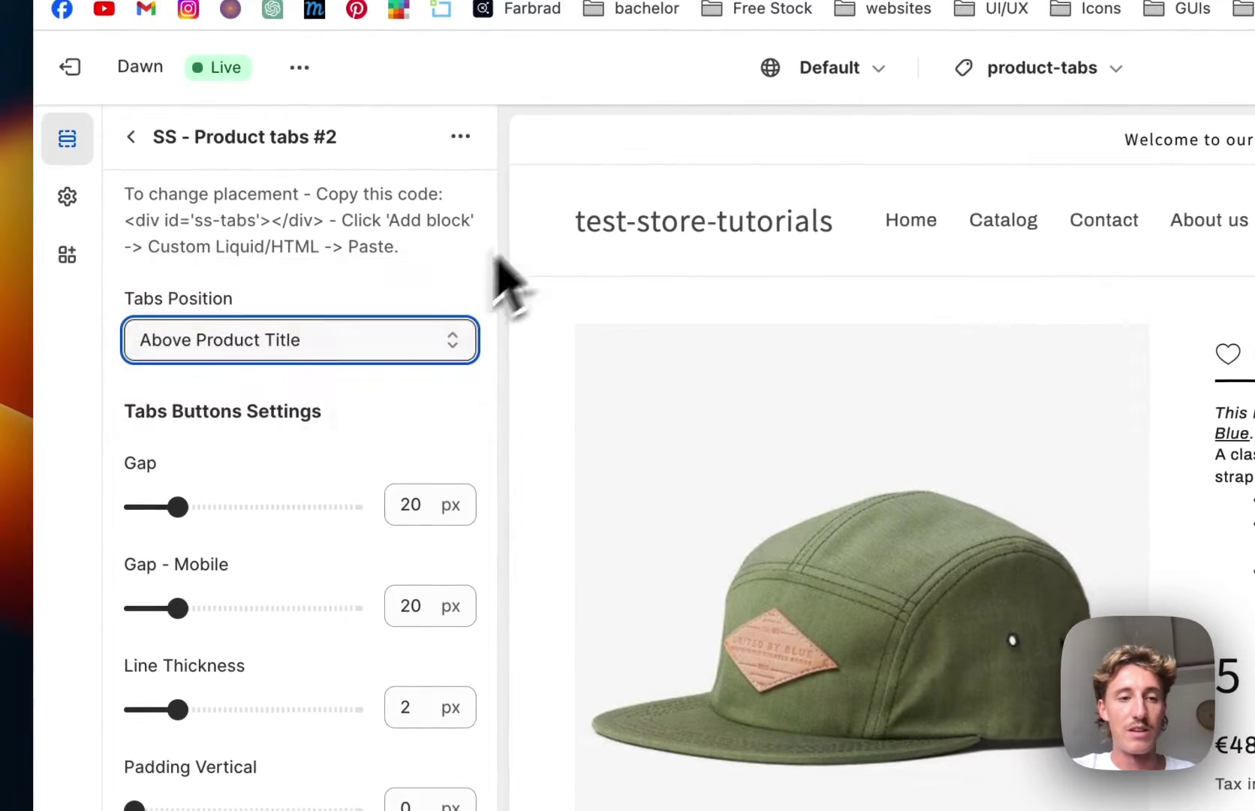
# Set tab gap 44 px, mobile gap 30 px, line thickness 4 and icon size 32.
pyautogui.click(231, 505)
pyautogui.scroll(-3, 352, 450)
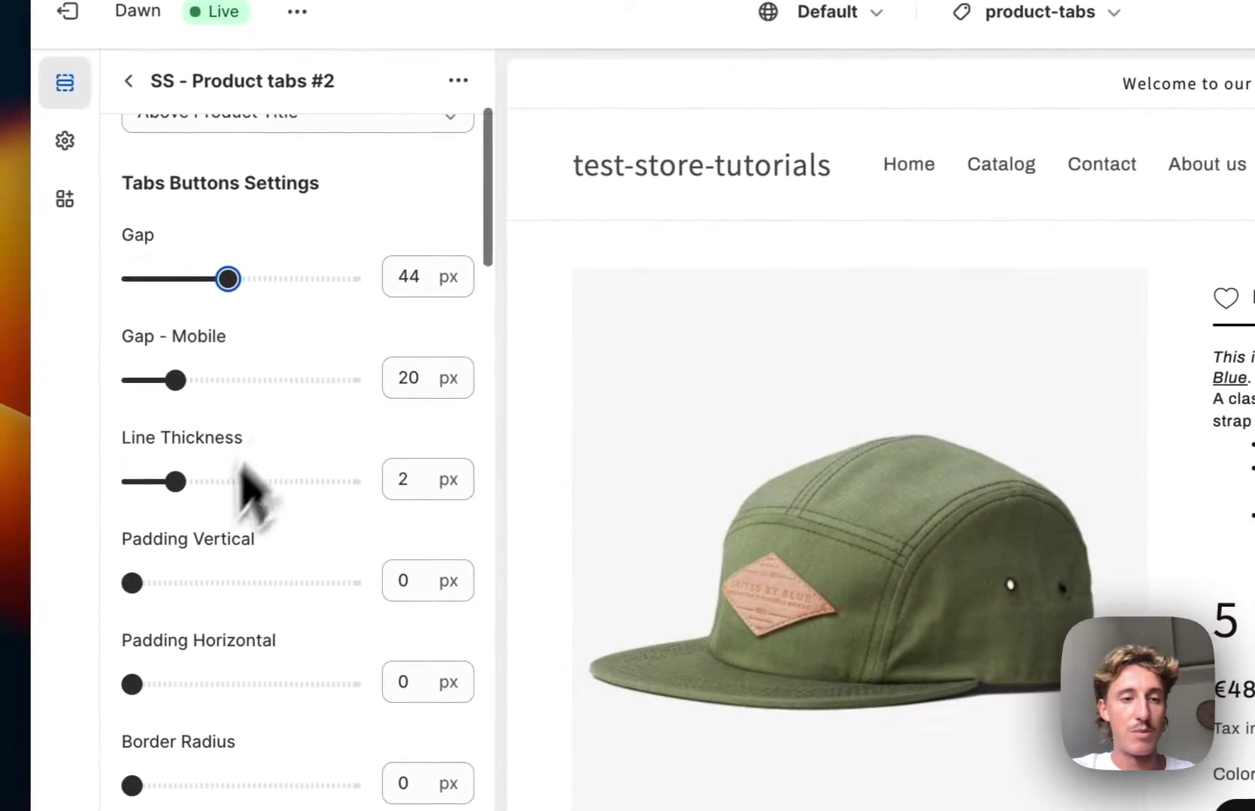
pyautogui.scroll(-2, 218, 281)
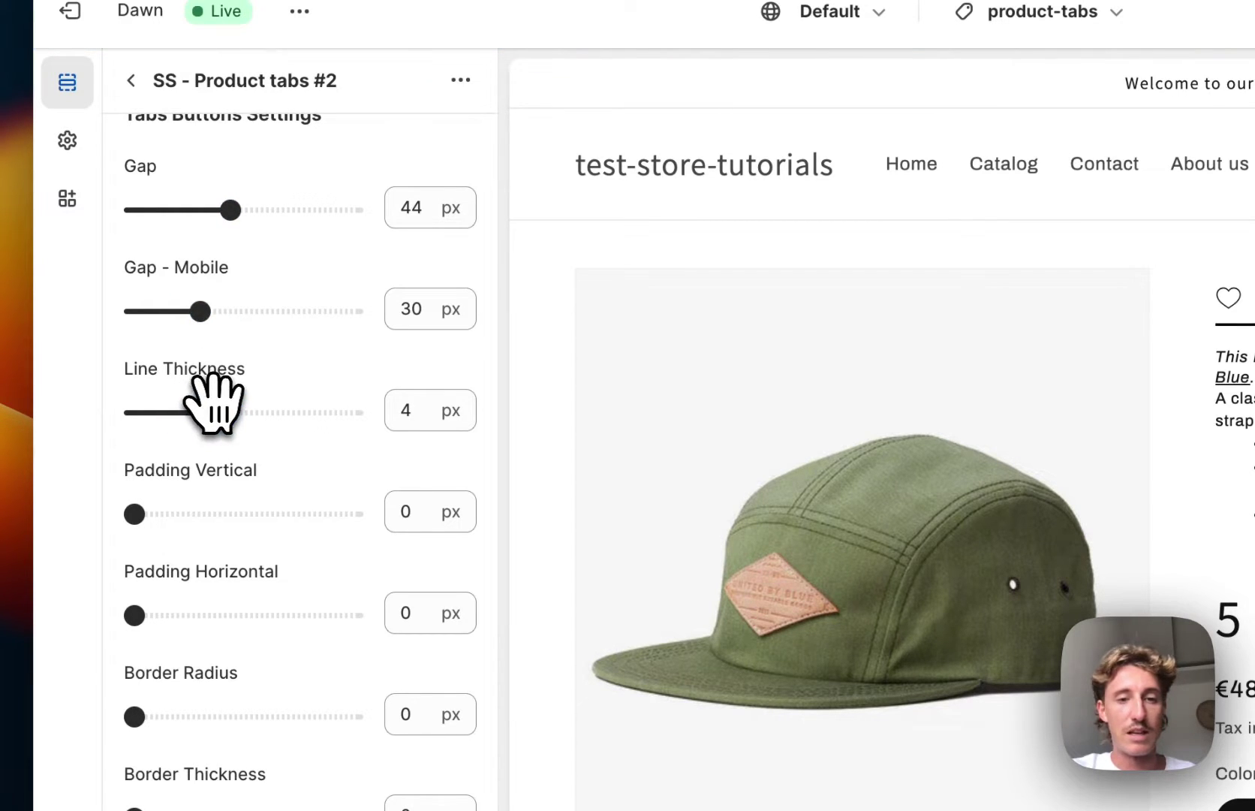
pyautogui.scroll(-6, 283, 420)
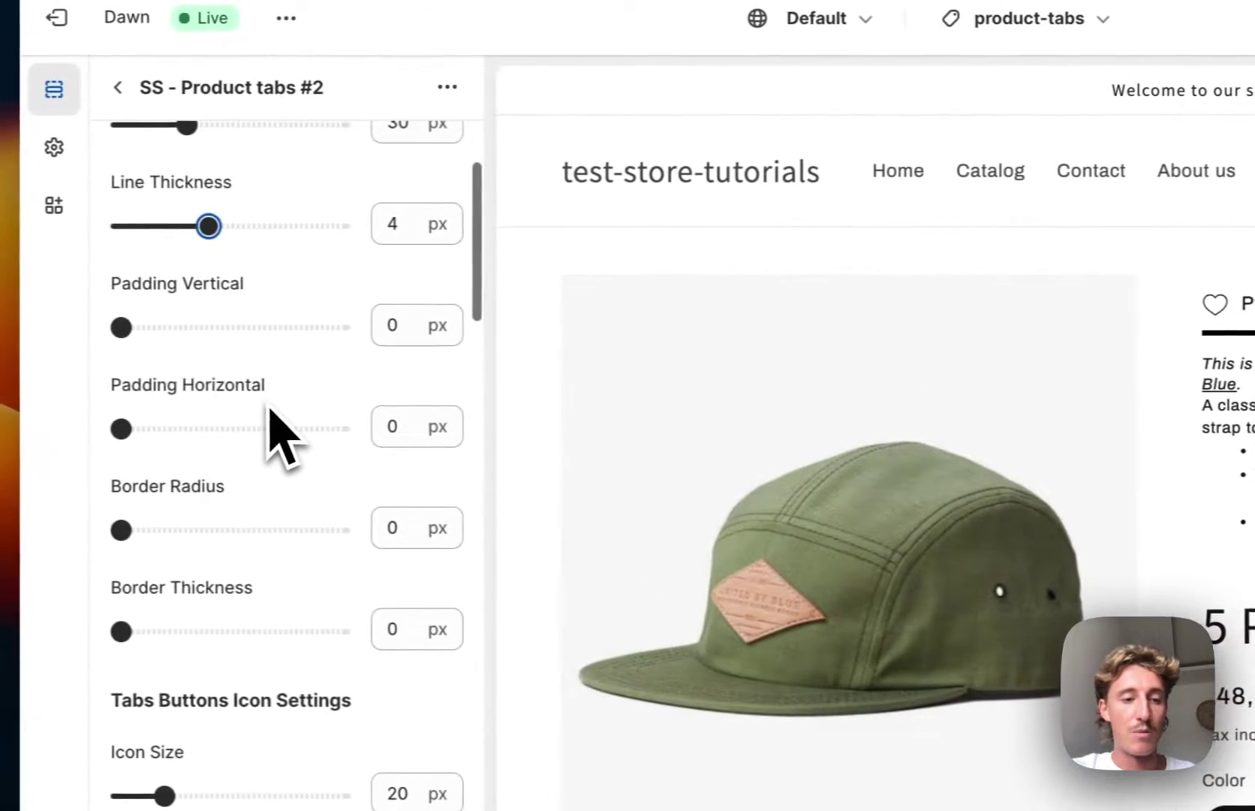
pyautogui.scroll(-2, 281, 409)
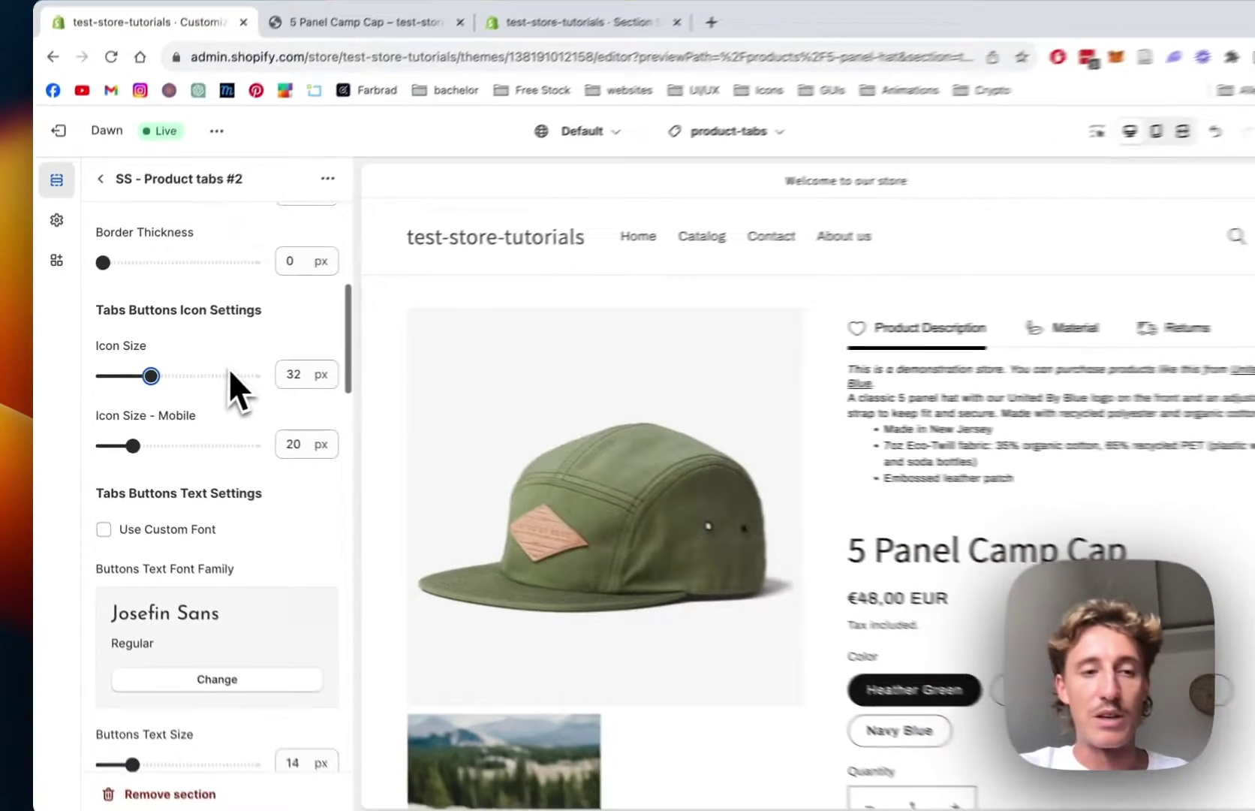
# Set the section's Content Color to orange #FFA206.
pyautogui.scroll(-5, 319, 362)
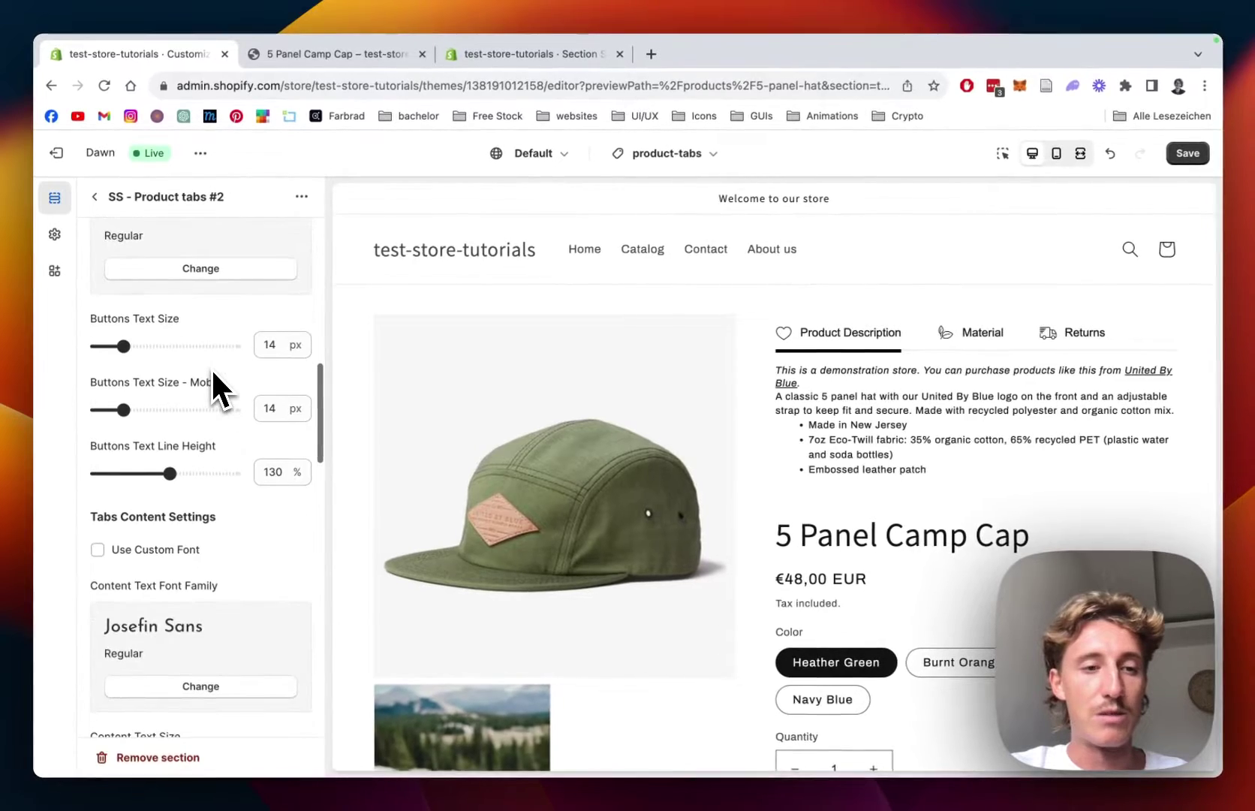
pyautogui.scroll(-5, 186, 402)
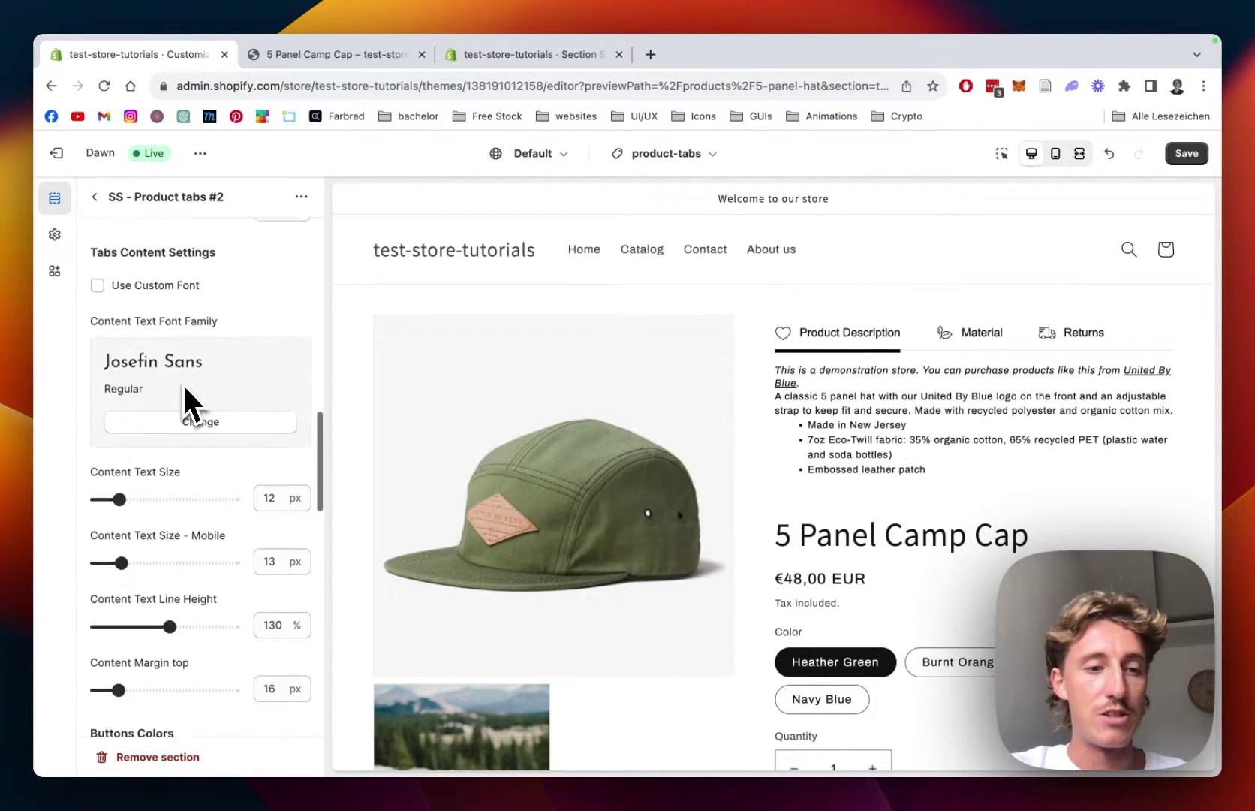
pyautogui.scroll(-3, 188, 353)
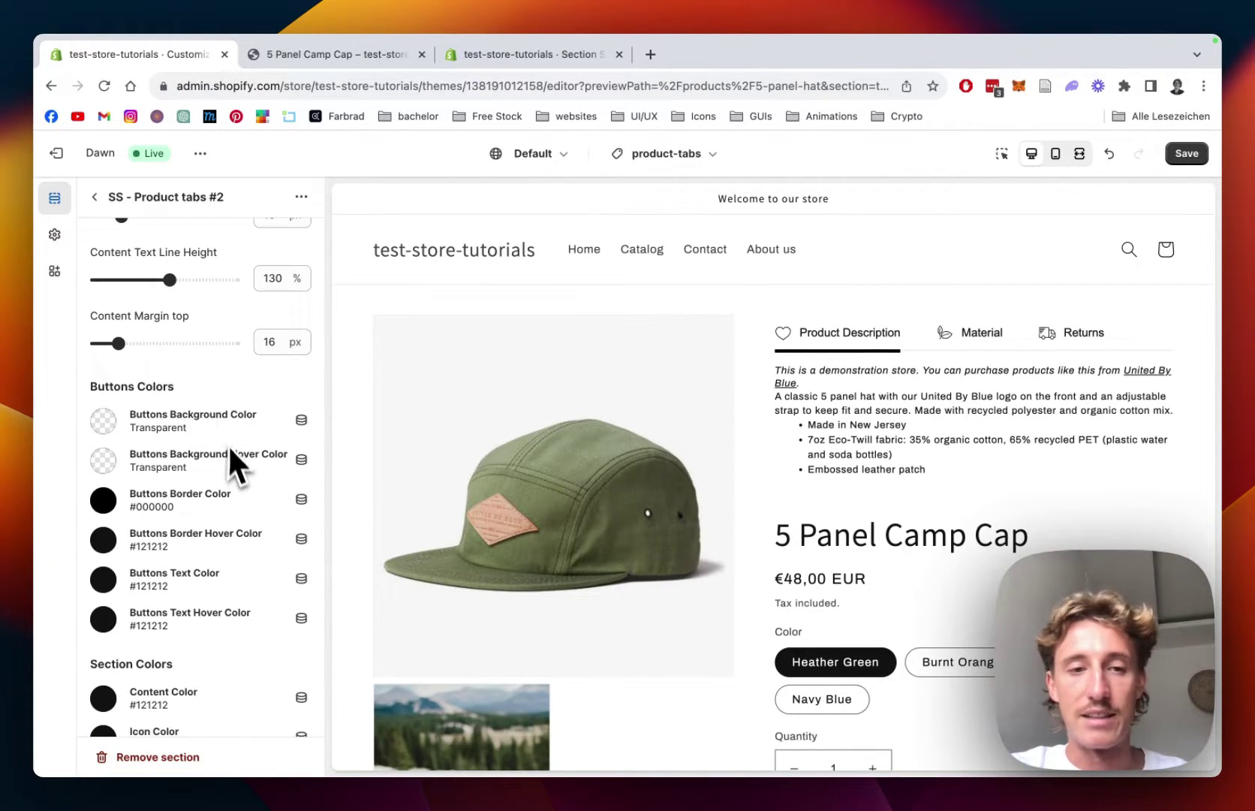
pyautogui.scroll(-1, 225, 443)
pyautogui.scroll(-3, 223, 444)
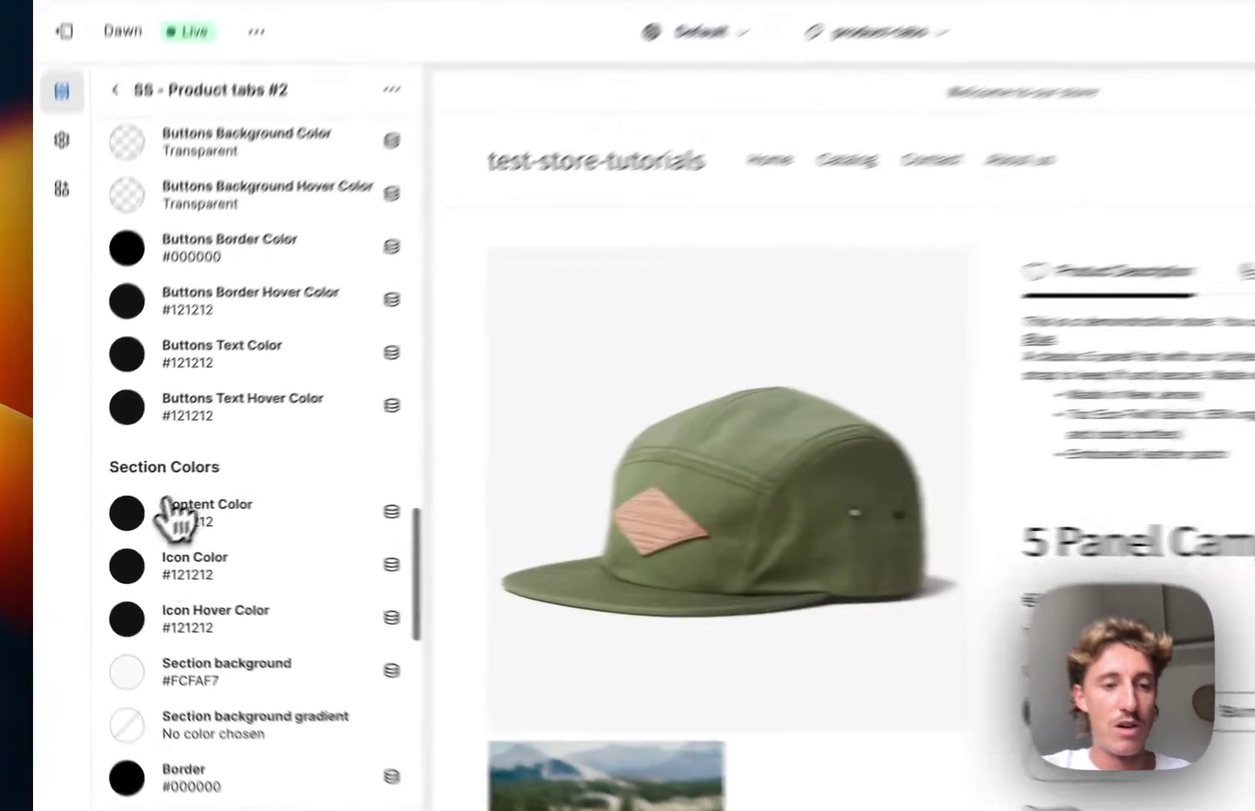
pyautogui.click(114, 515)
pyautogui.click(275, 451)
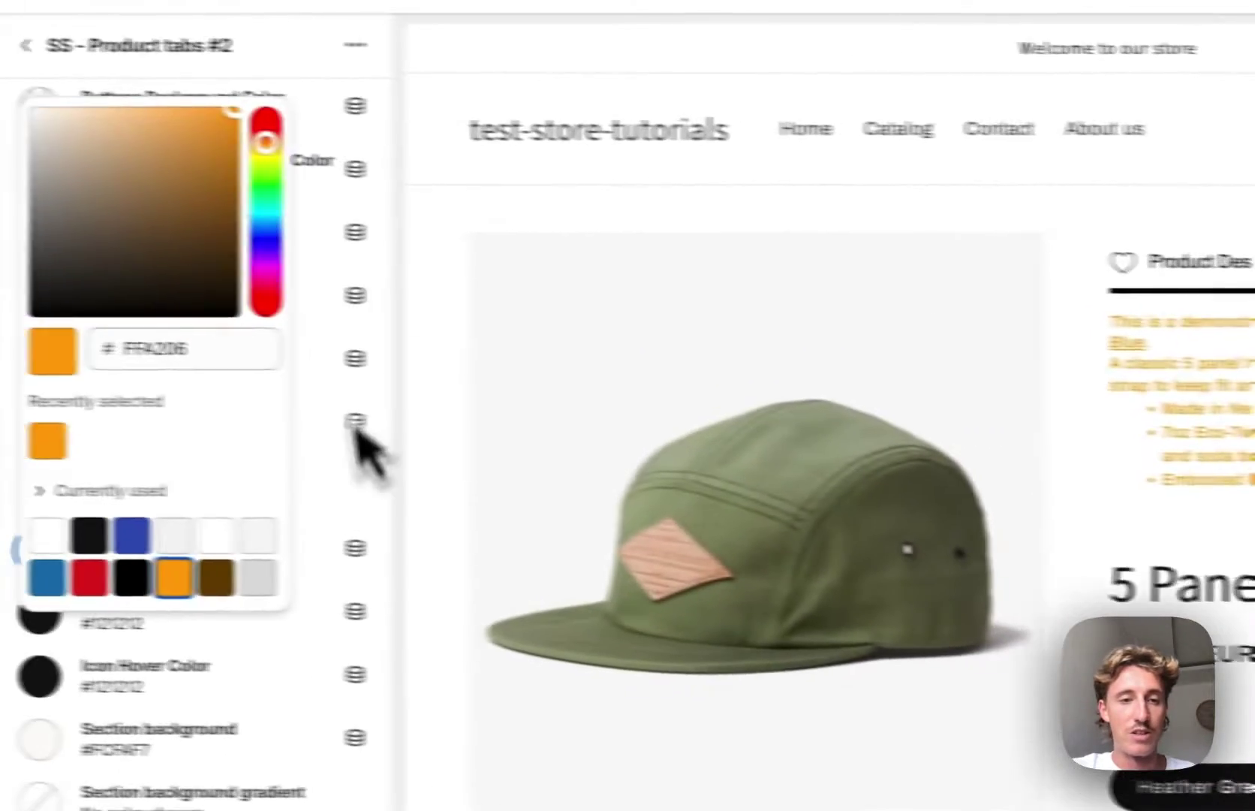
pyautogui.click(51, 333)
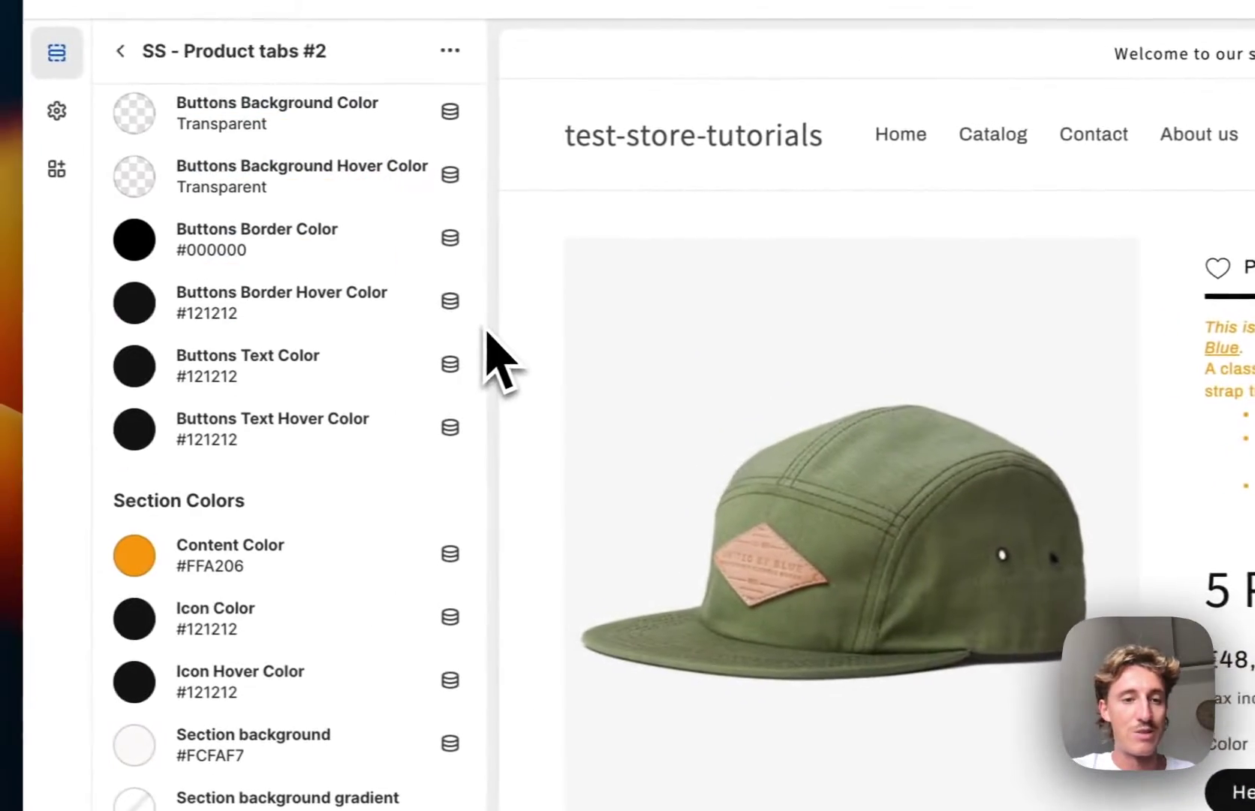
pyautogui.scroll(-1, 415, 381)
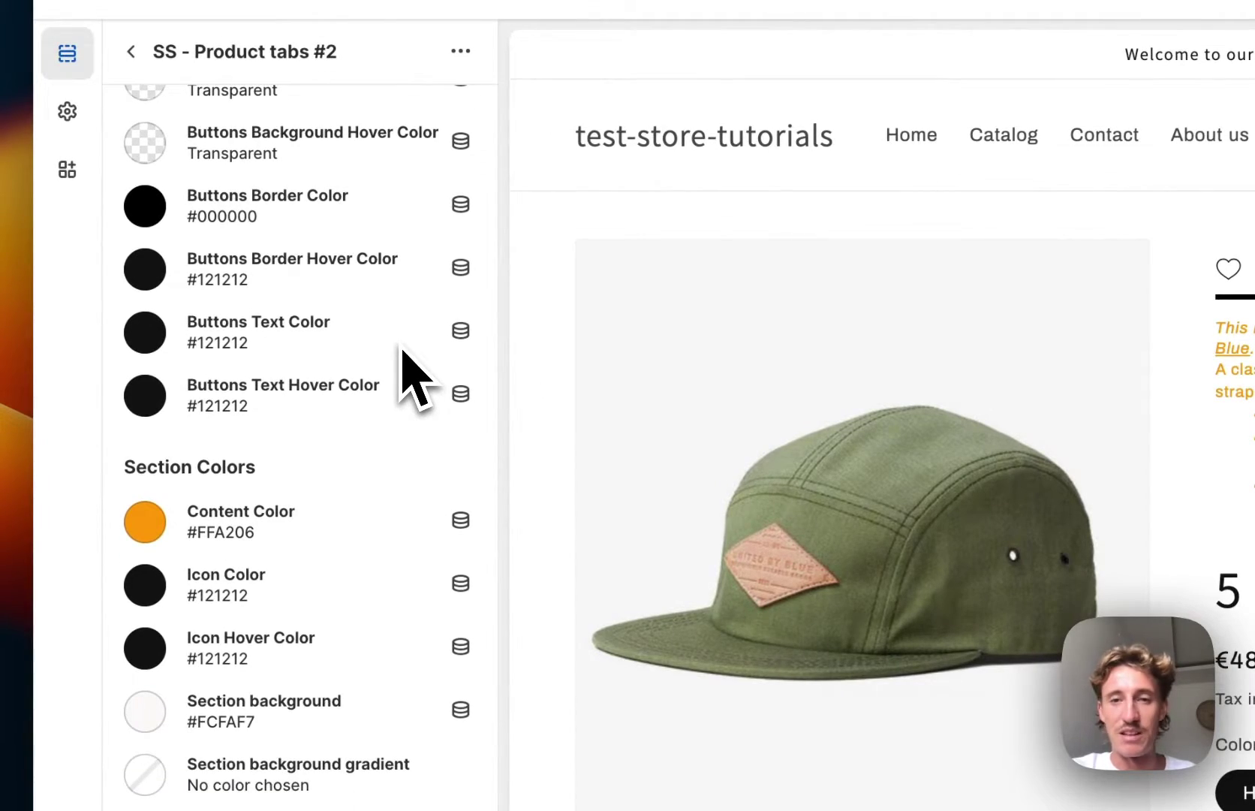
pyautogui.scroll(-6, 402, 349)
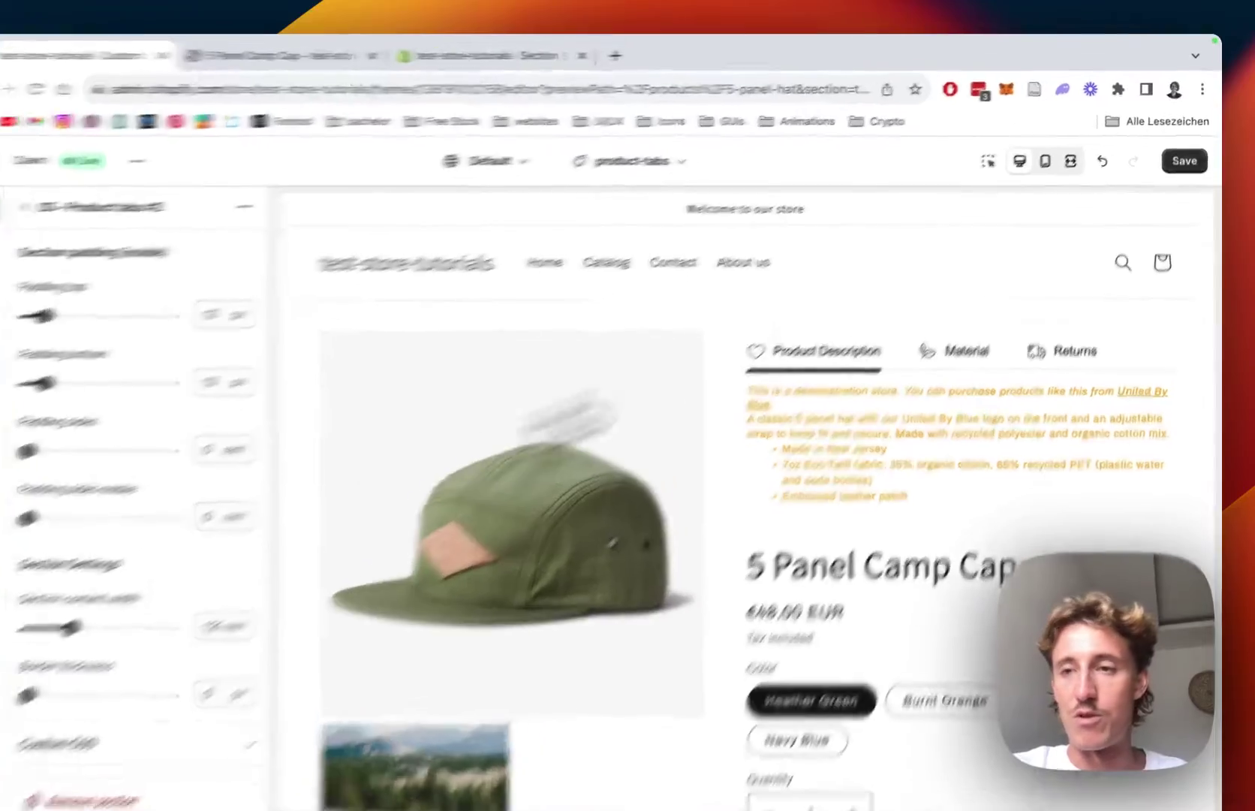
# Save, then reload the live 5 Panel Camp Cap page and check its Material and Product Description tabs.
pyautogui.click(1185, 161)
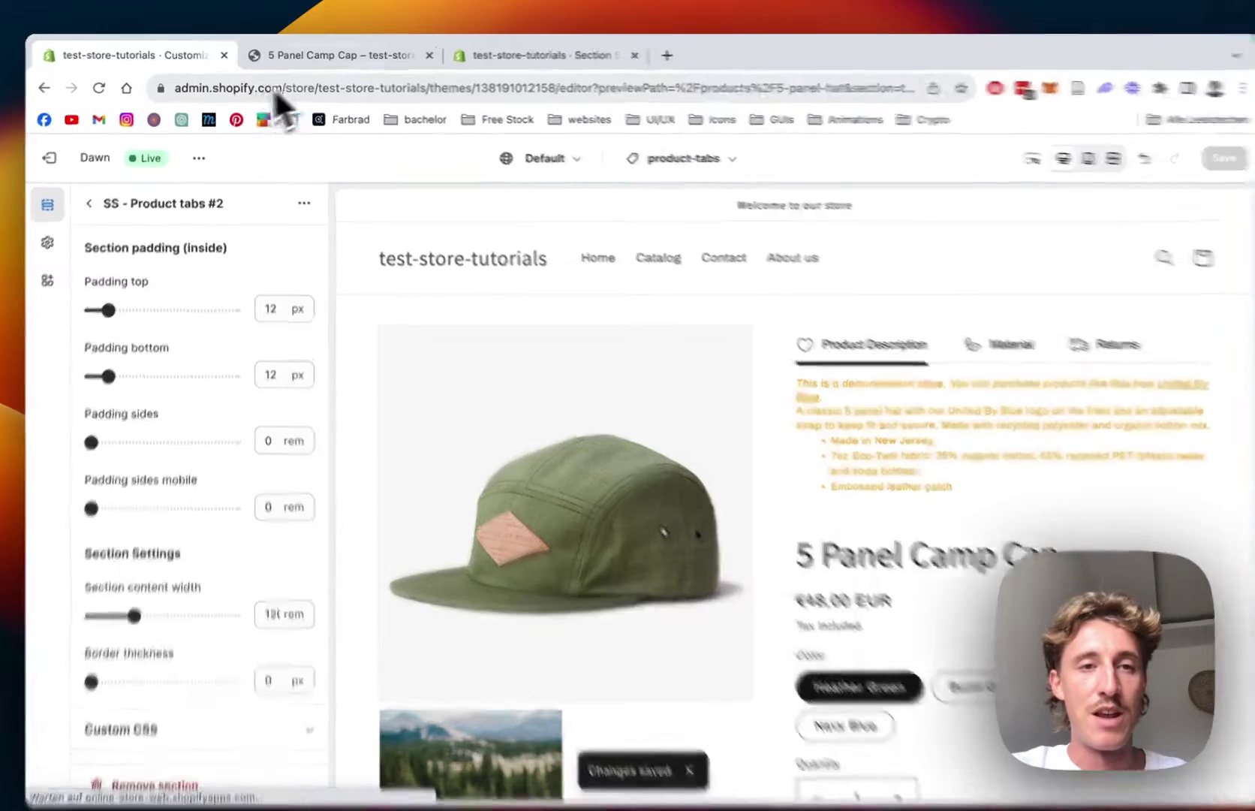
pyautogui.click(352, 55)
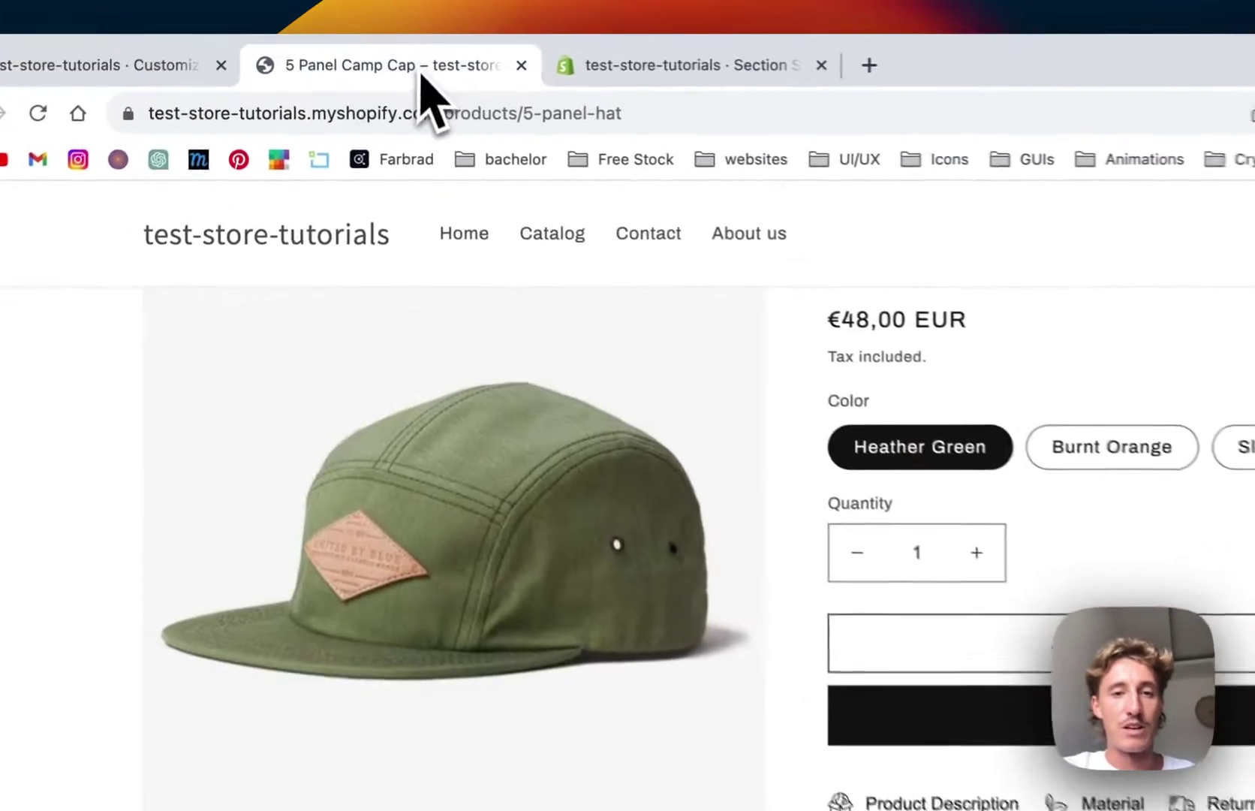
pyautogui.press('super+r')
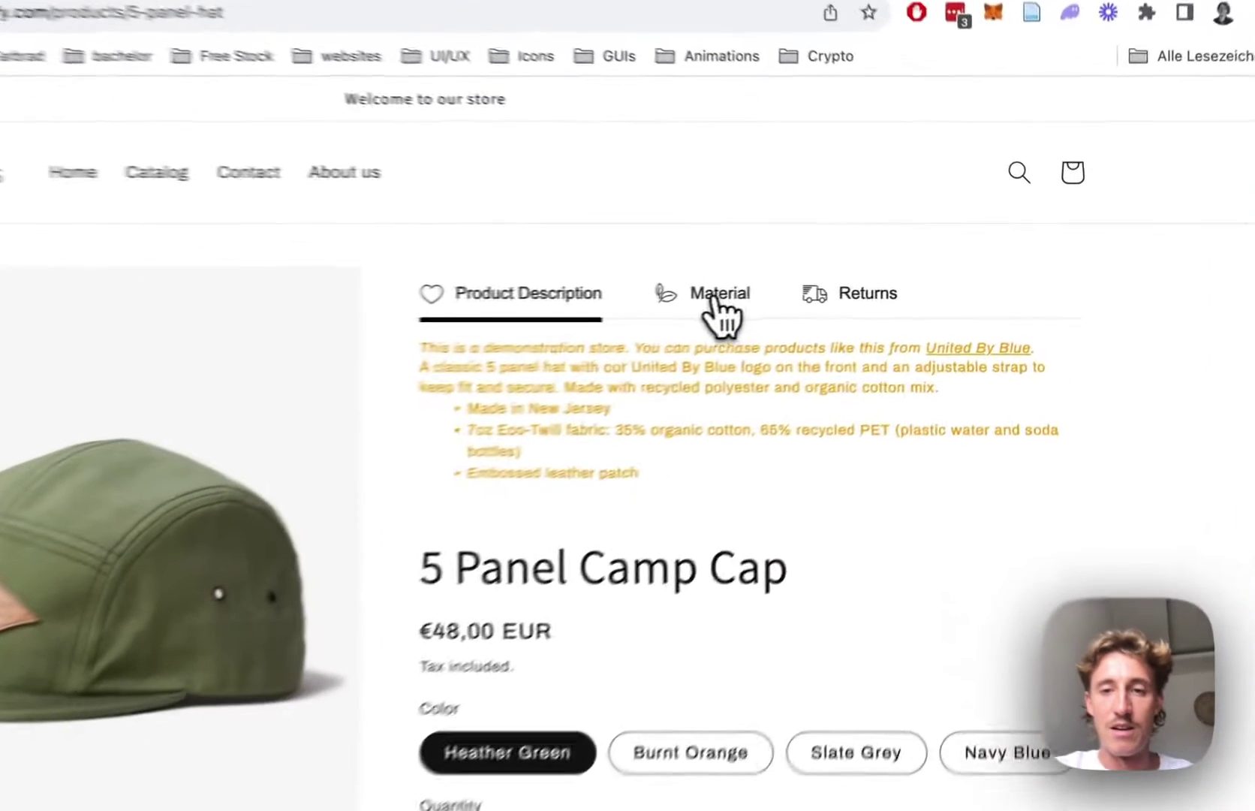
pyautogui.click(828, 283)
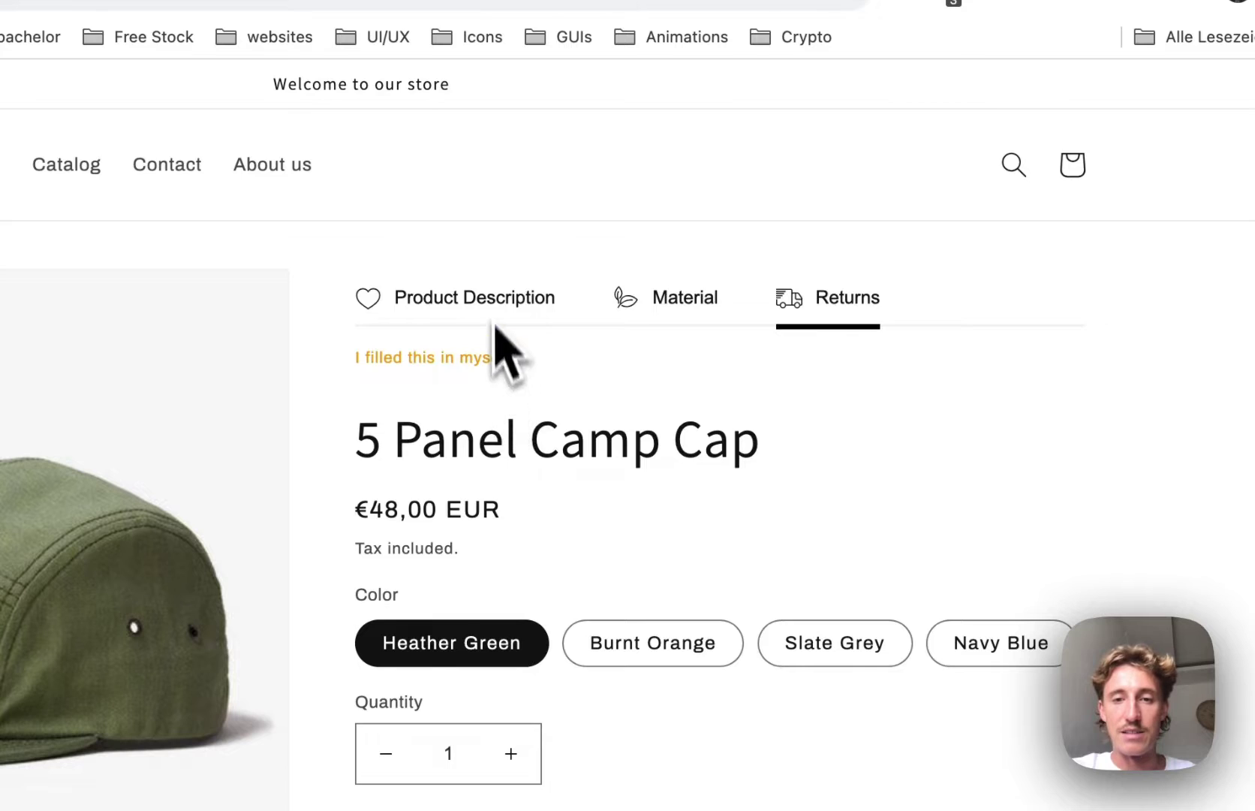
pyautogui.click(491, 299)
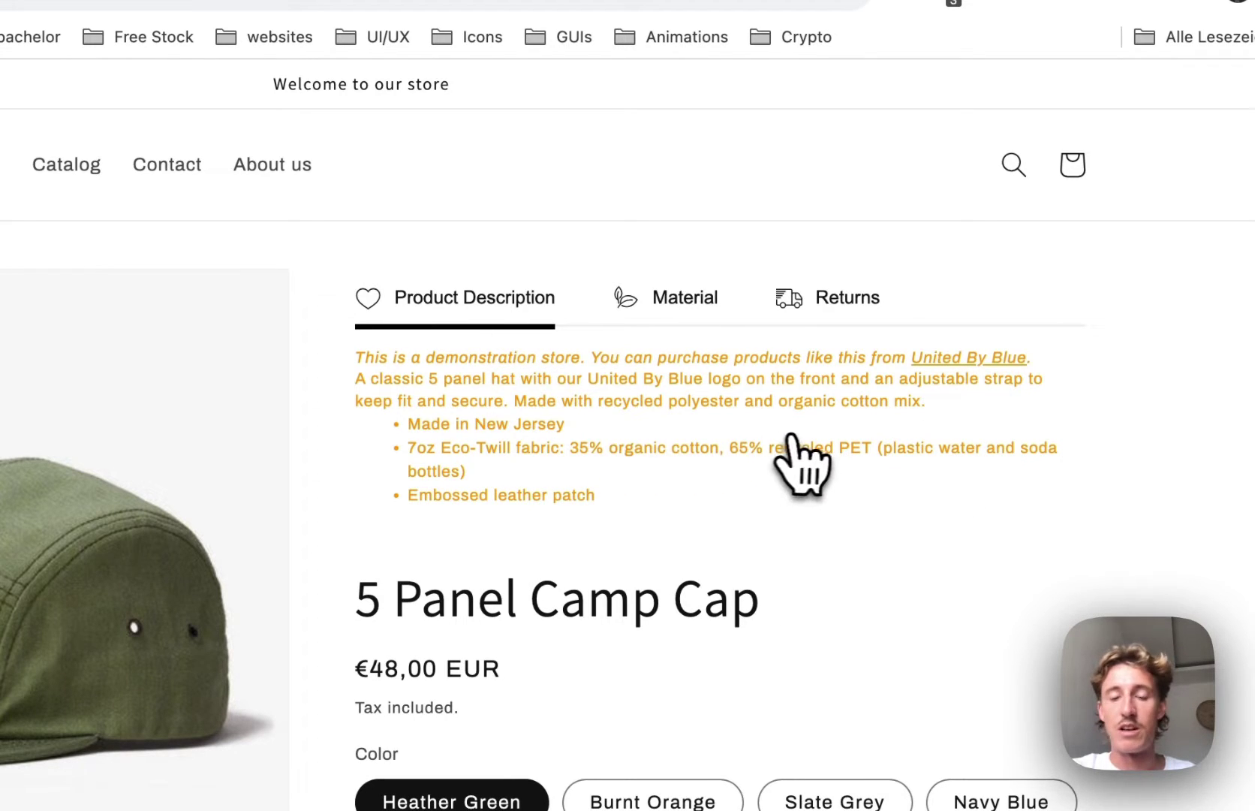